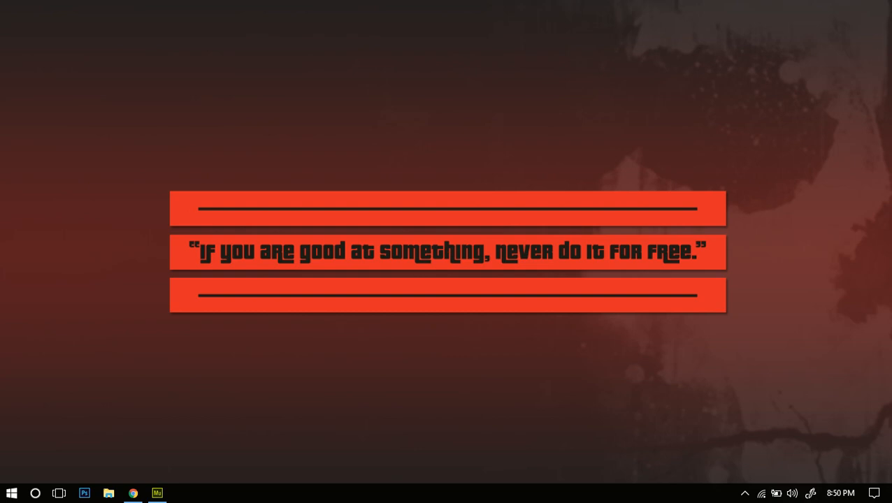
- Switch to Chrome and view each of the three slideshow images in the website-1 preview through its thumbnail
left_click(134, 492)
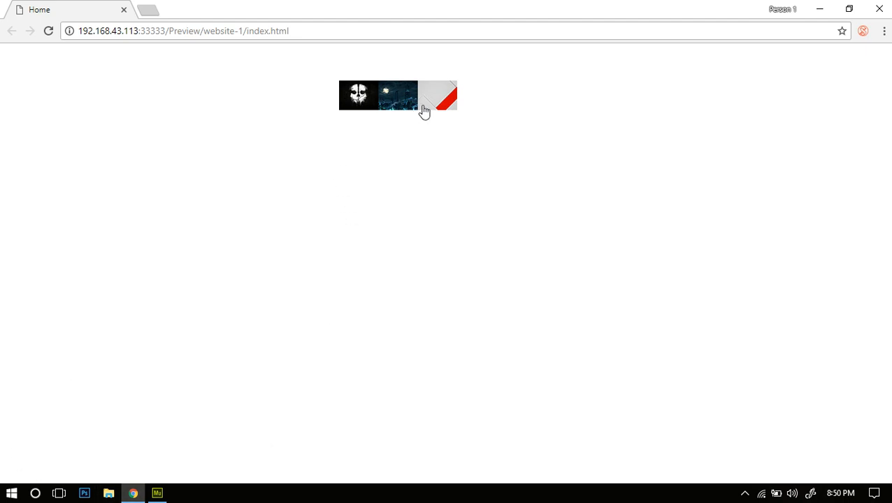
left_click(343, 103)
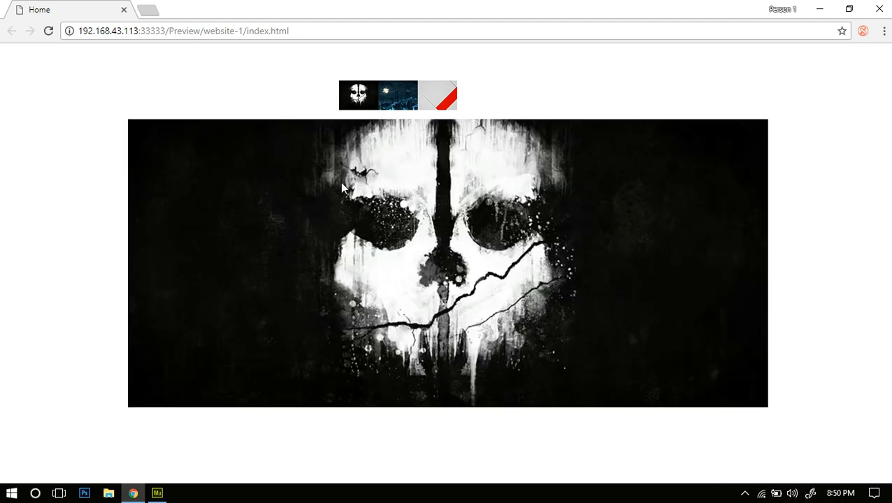
left_click(392, 98)
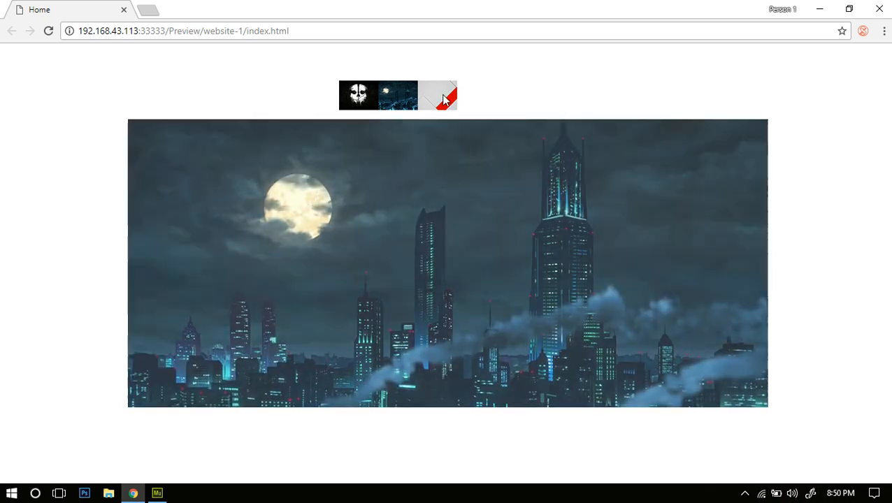
left_click(444, 100)
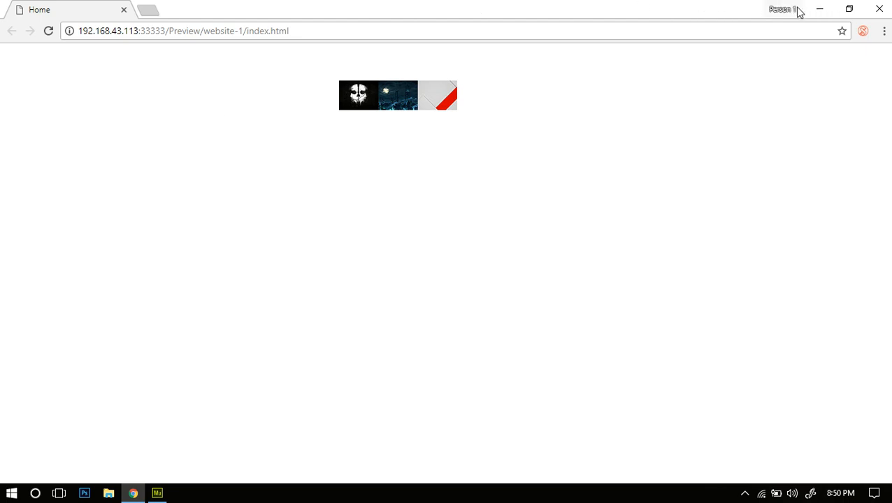
left_click(819, 9)
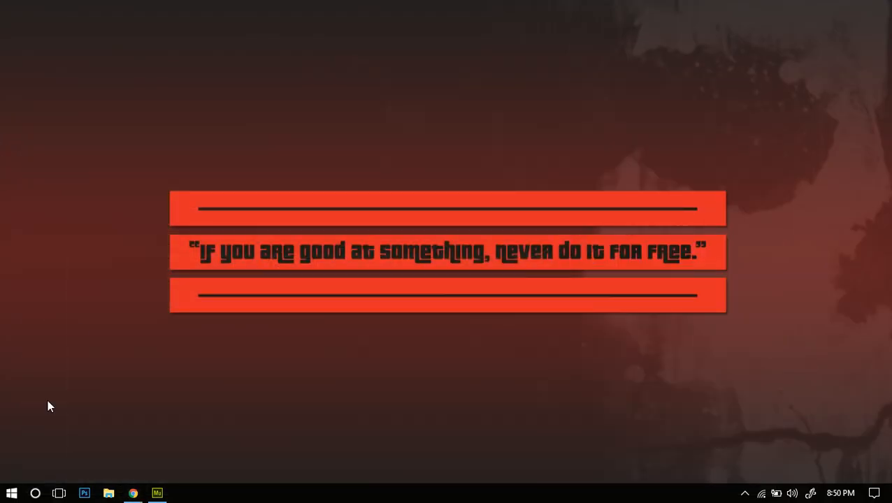
- Switch to Adobe Muse and create a new fluid-width site with a 960 maximum page width and one column
left_click(157, 494)
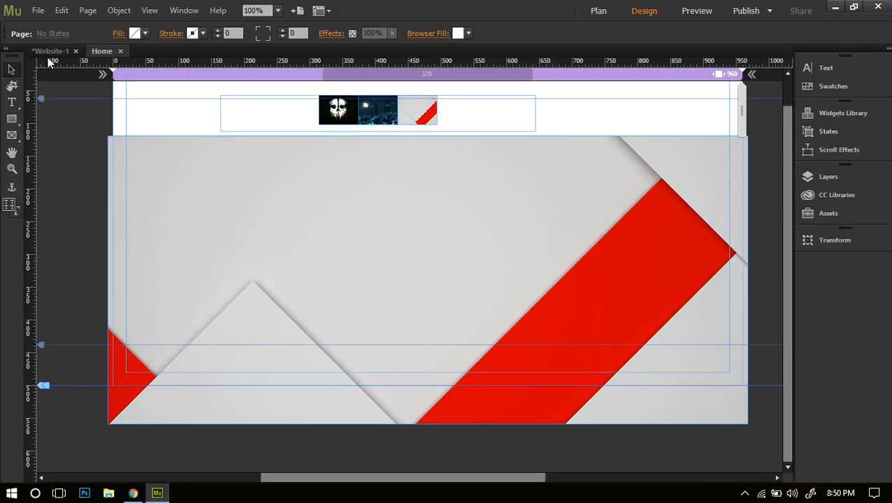
left_click(38, 11)
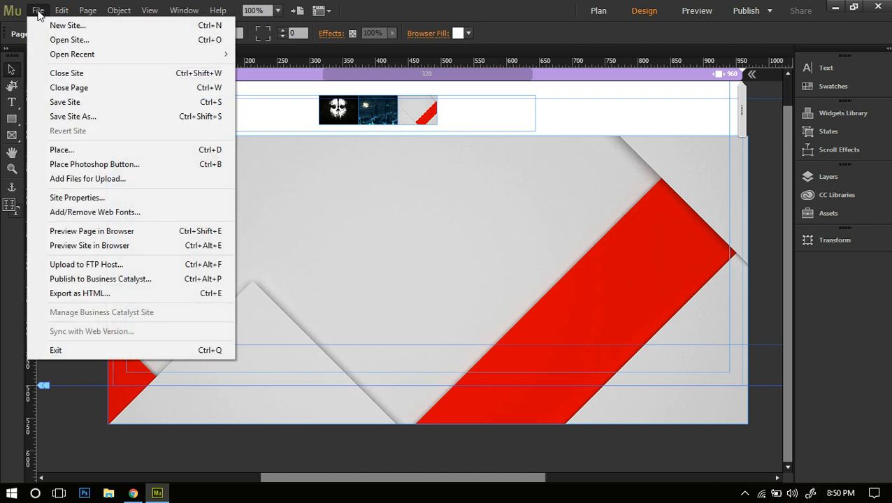
left_click(52, 24)
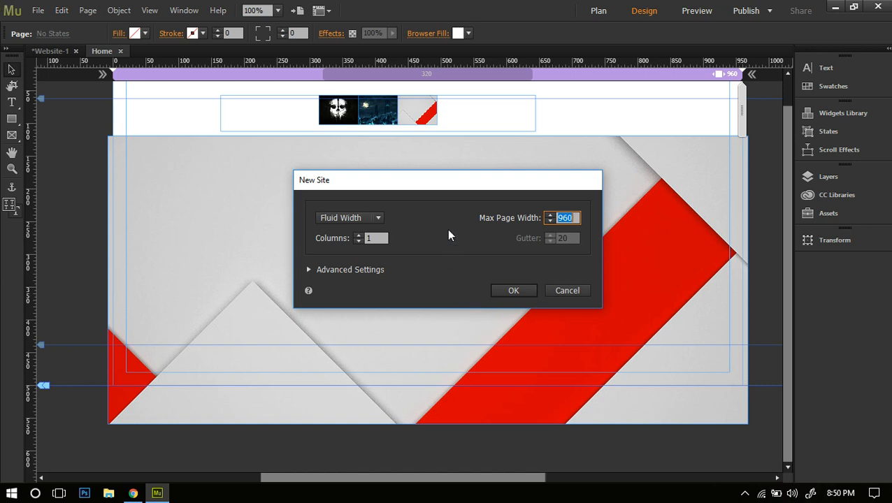
left_click_drag(446, 187, 416, 110)
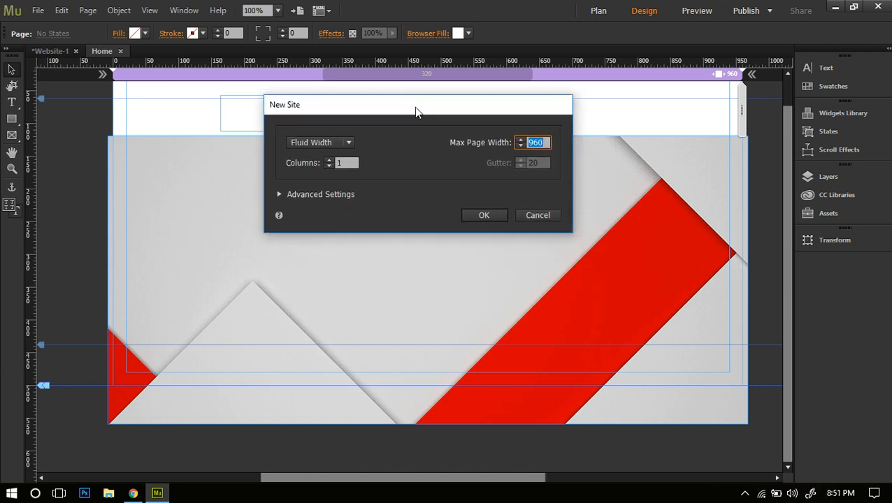
left_click(279, 193)
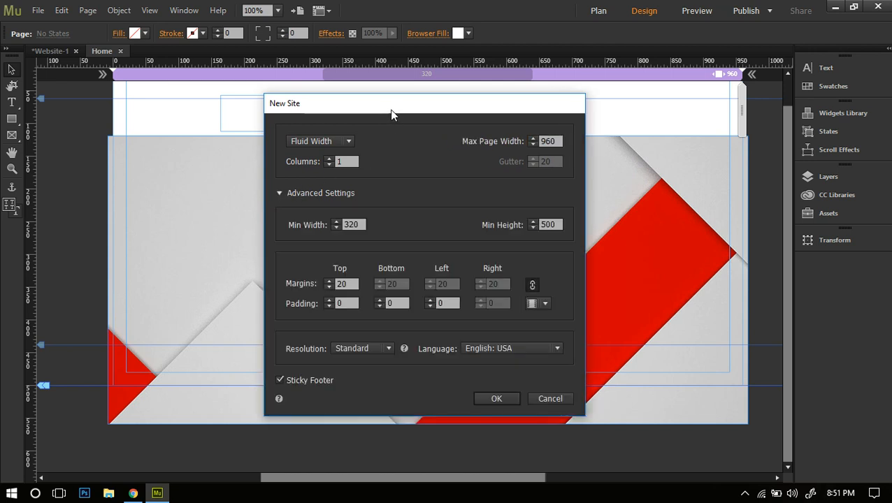
left_click_drag(391, 109, 395, 96)
left_click(300, 179)
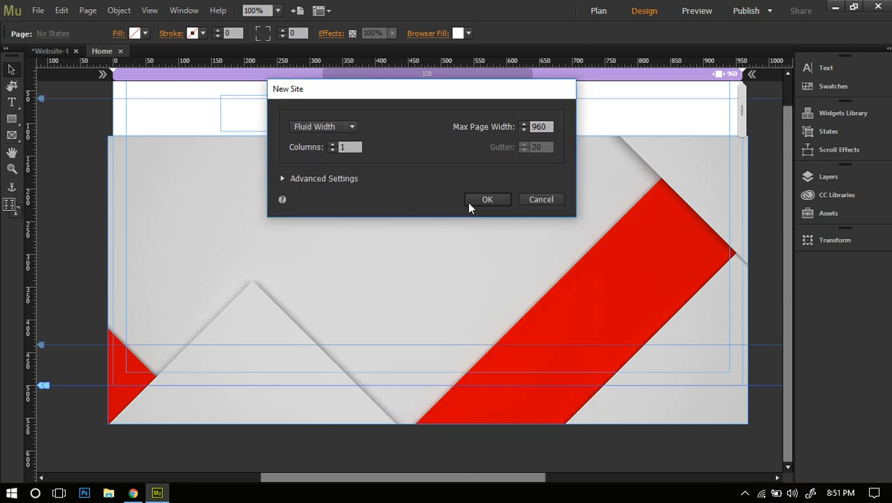
left_click(478, 203)
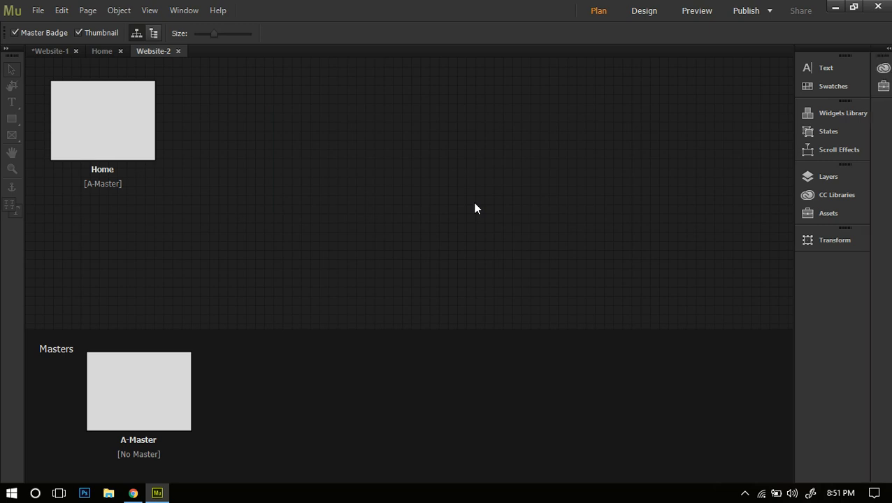
- Open the new site's Home page for design and close Website-1 without saving its changes
double_click(122, 115)
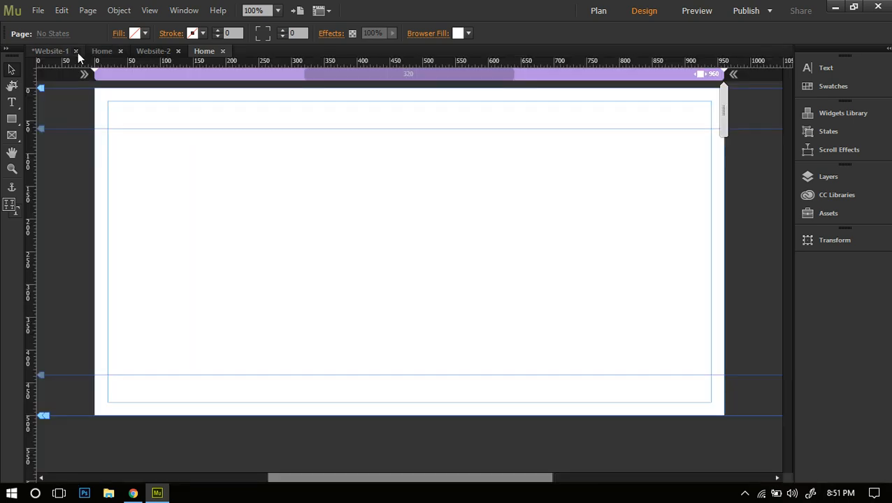
left_click(76, 52)
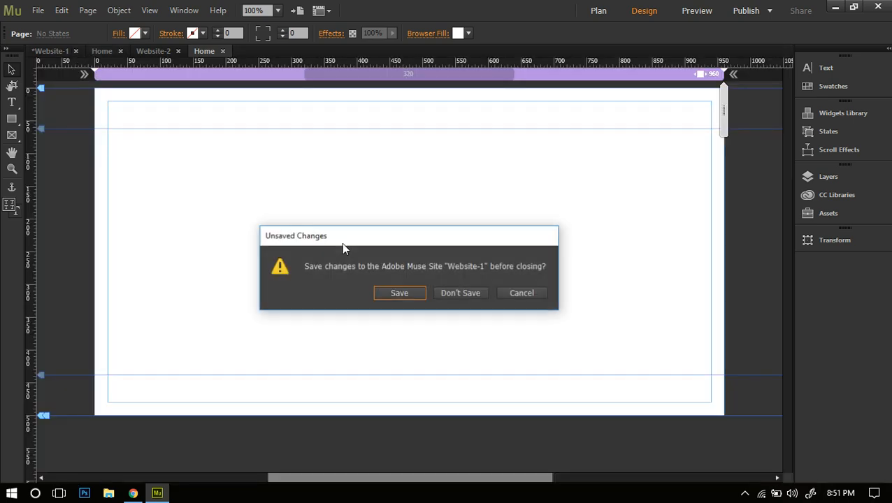
left_click(455, 293)
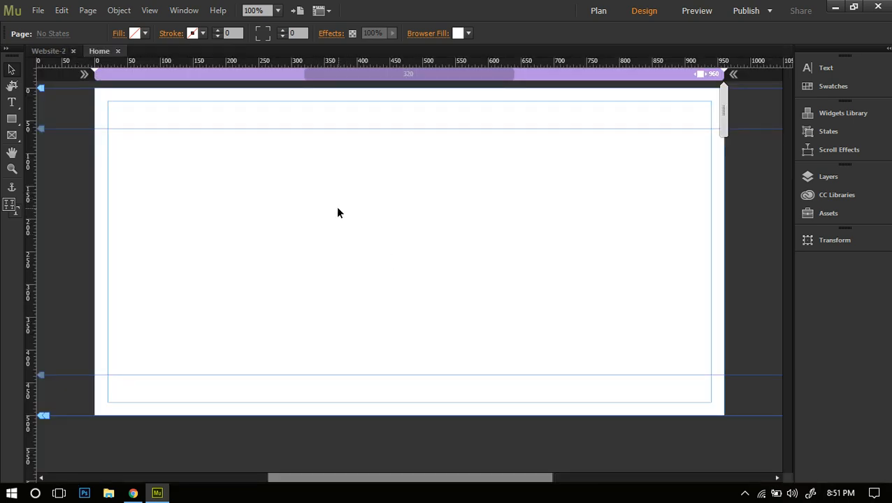
- Set the Home page's minimum height to 1000 in its page properties
left_click(87, 15)
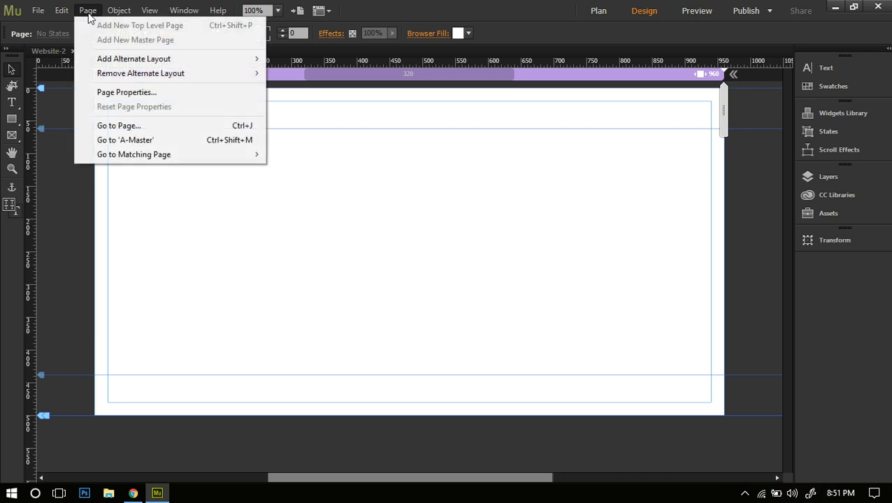
left_click(120, 91)
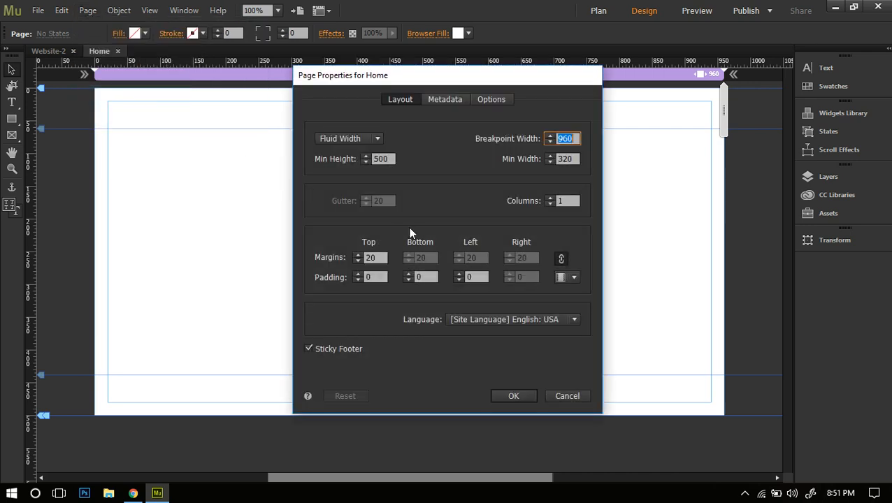
left_click(389, 158)
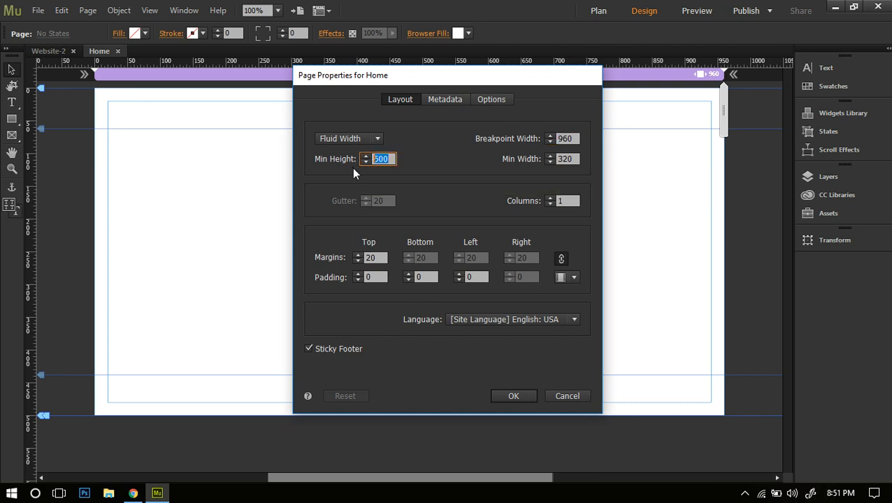
type("1000")
left_click(508, 397)
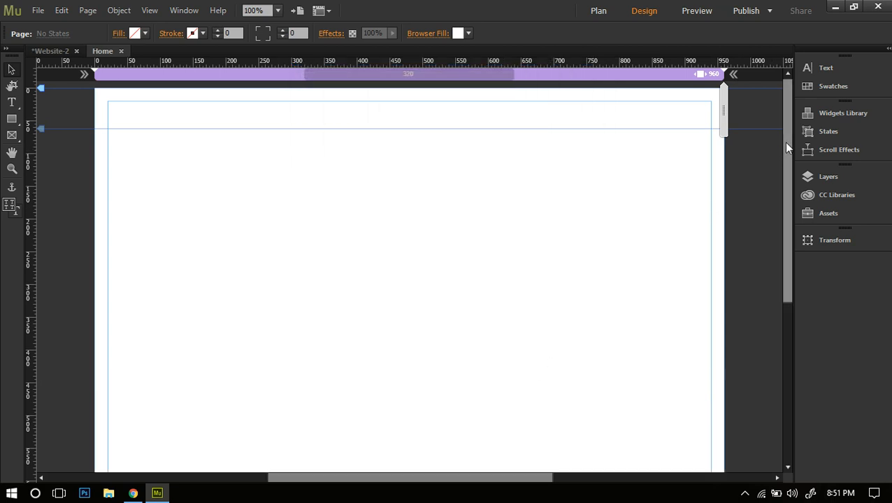
left_click_drag(783, 141, 790, 119)
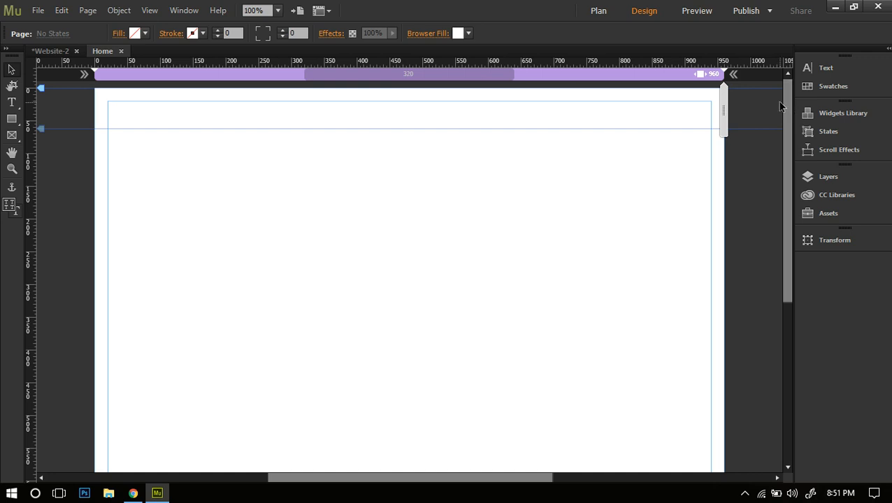
- Place a Lightbox slideshow widget from the Widgets Library onto the Home page below the header guide
left_click(821, 113)
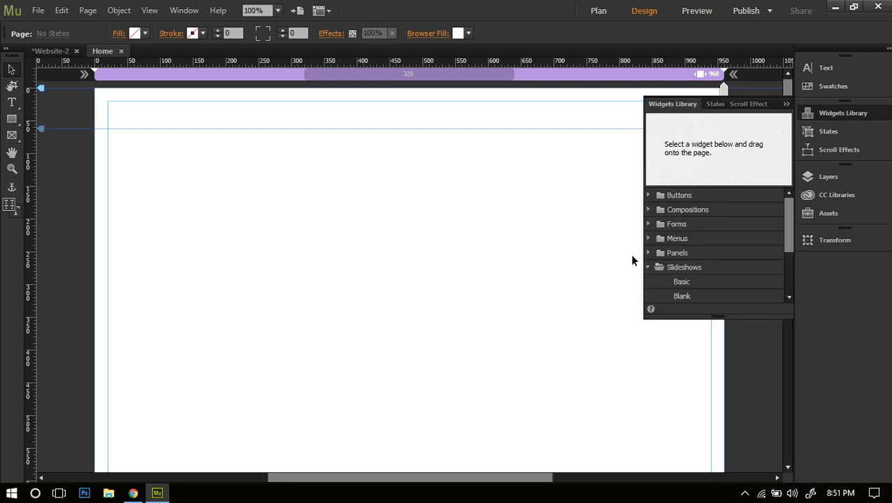
left_click(648, 267)
left_click(648, 268)
left_click_drag(716, 316, 712, 422)
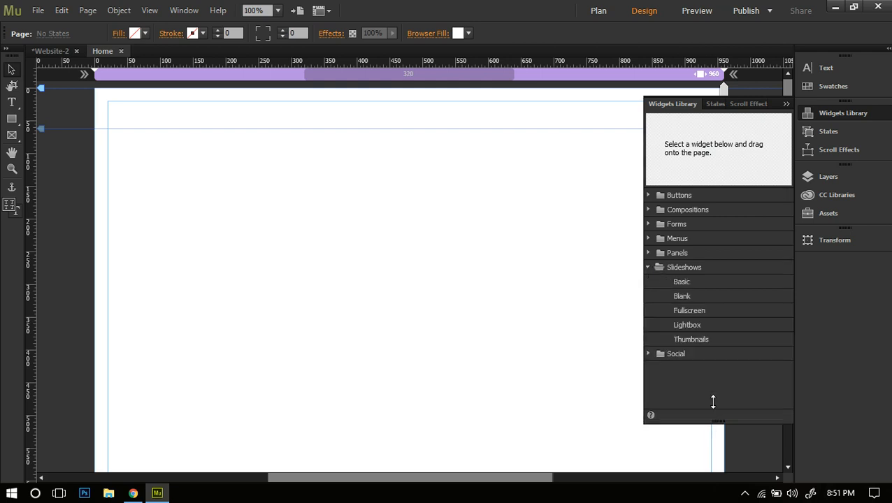
left_click(683, 326)
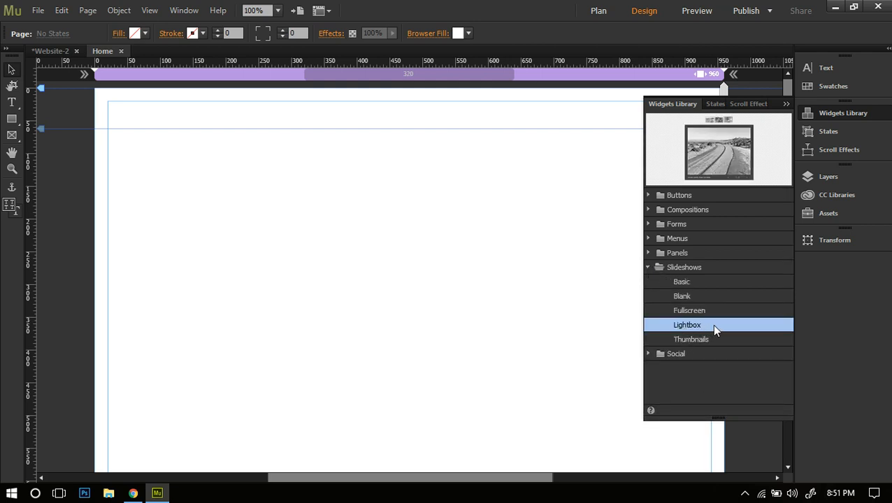
left_click_drag(711, 324, 788, 123)
left_click(589, 179)
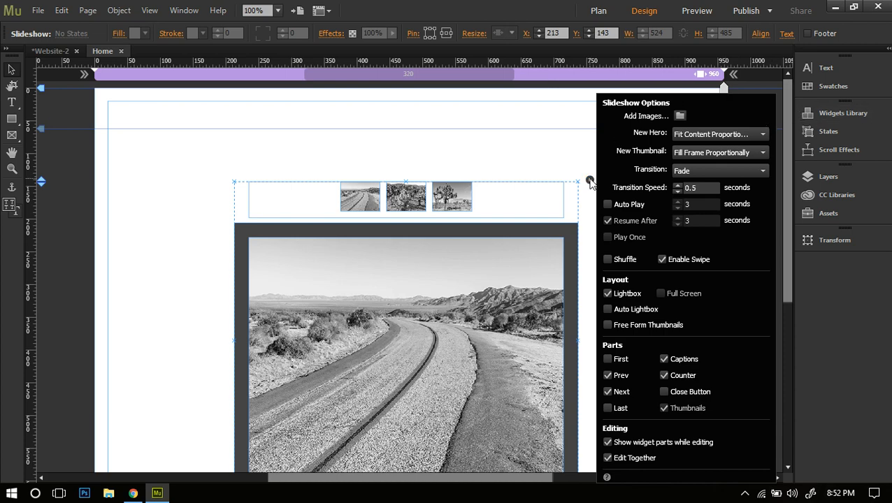
- Clear the slideshow widget's contents and all of its styling
left_click_drag(782, 135, 786, 177)
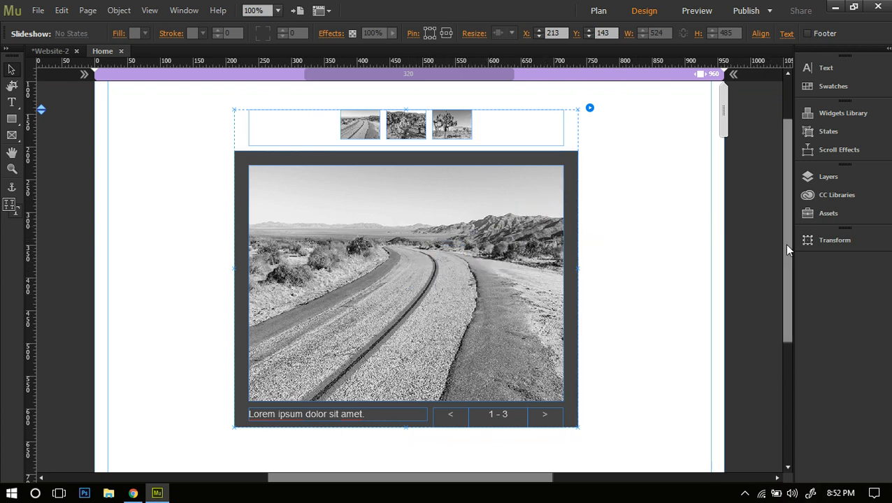
left_click_drag(784, 244, 787, 233)
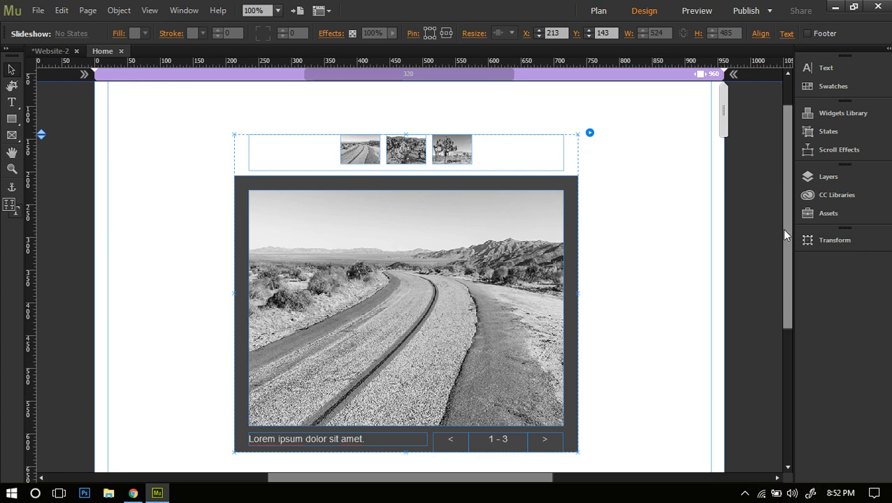
right_click(407, 253)
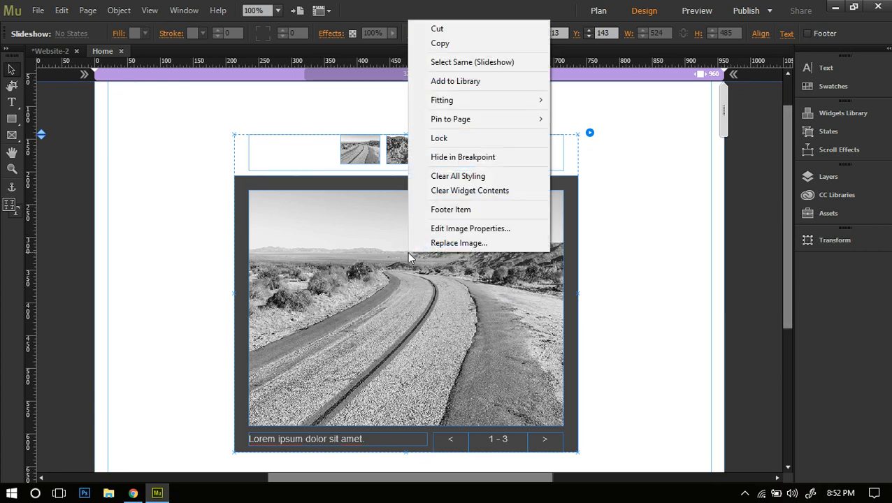
left_click(447, 190)
right_click(424, 230)
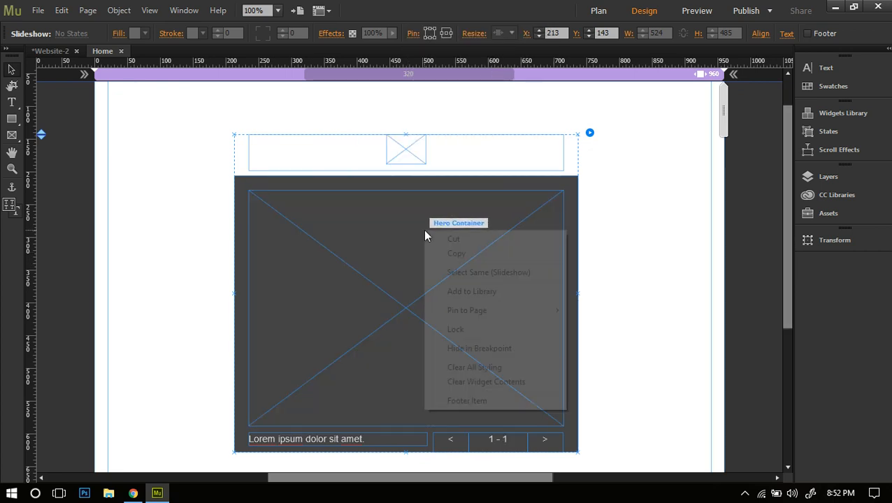
left_click(457, 367)
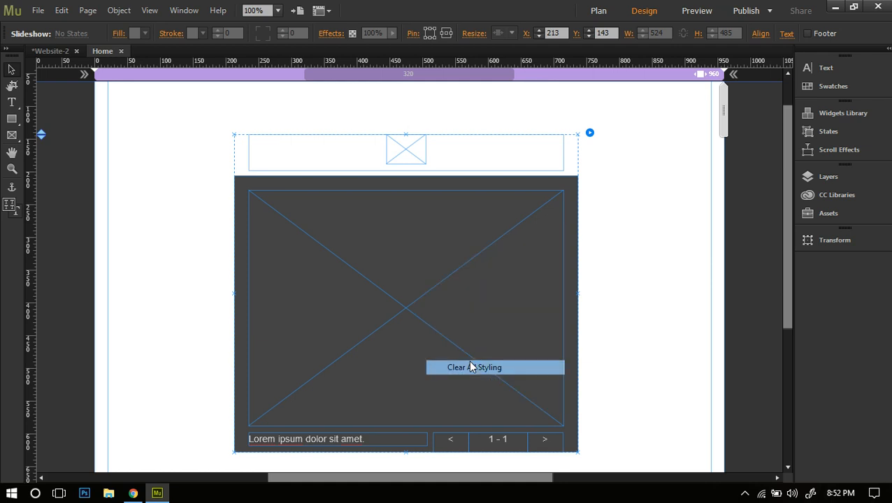
- Disable the Prev, Next, Counter and Captions parts in the slideshow's options
left_click_drag(787, 209, 789, 223)
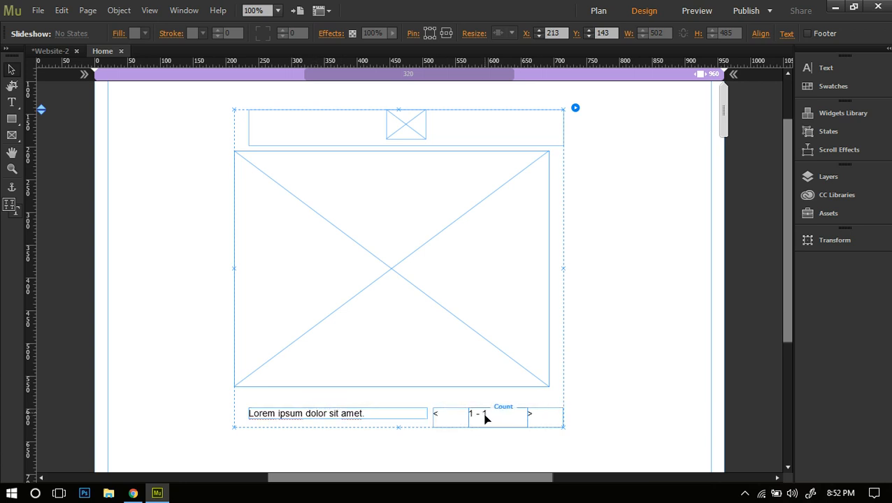
left_click(575, 109)
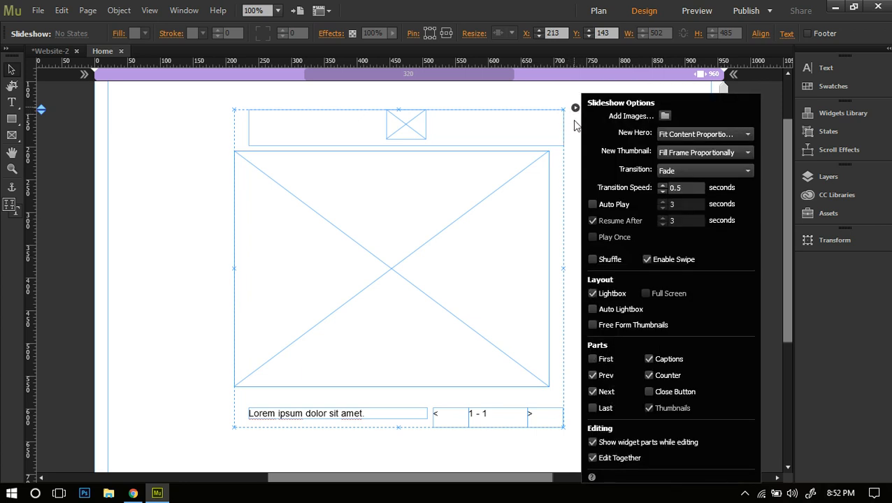
left_click(571, 110)
left_click(592, 376)
left_click(593, 392)
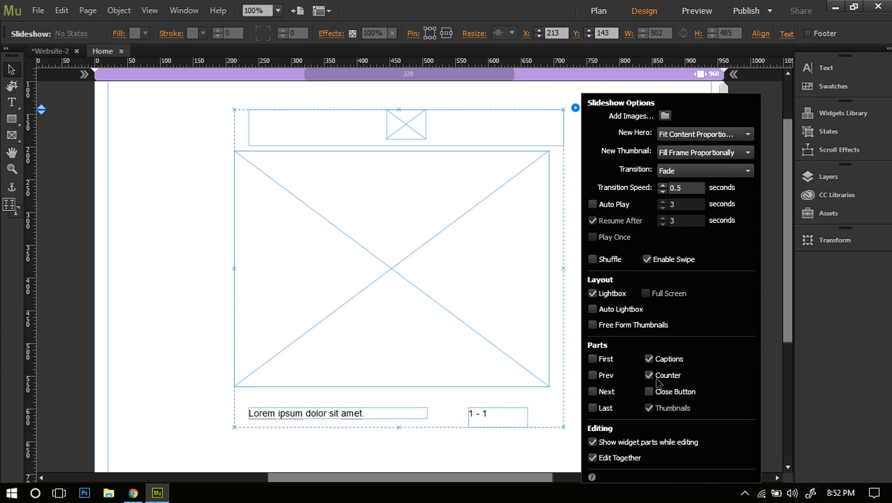
left_click(650, 376)
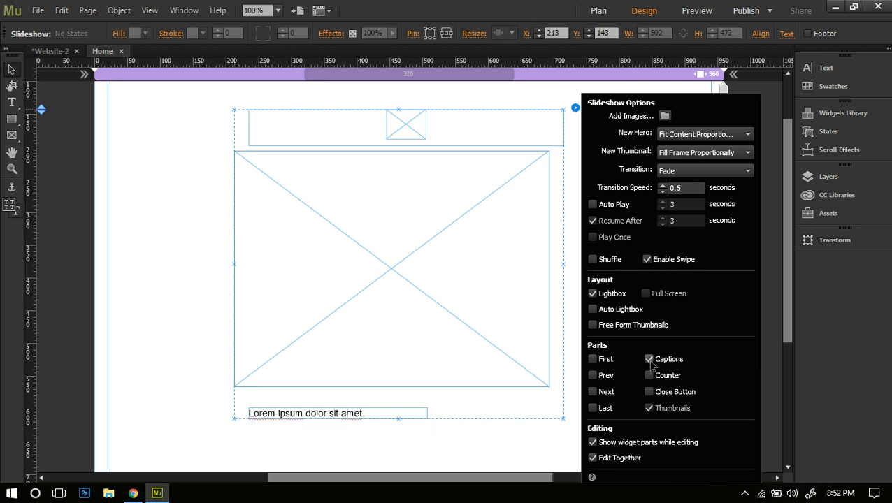
left_click(649, 360)
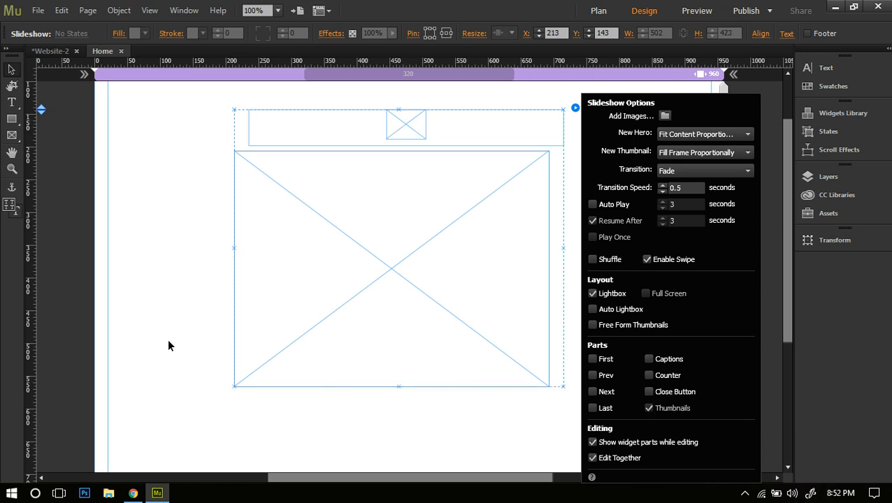
- Switch to Chrome, open the skull thumbnail in the example preview to check its lightbox, and return to Adobe Muse
left_click(135, 492)
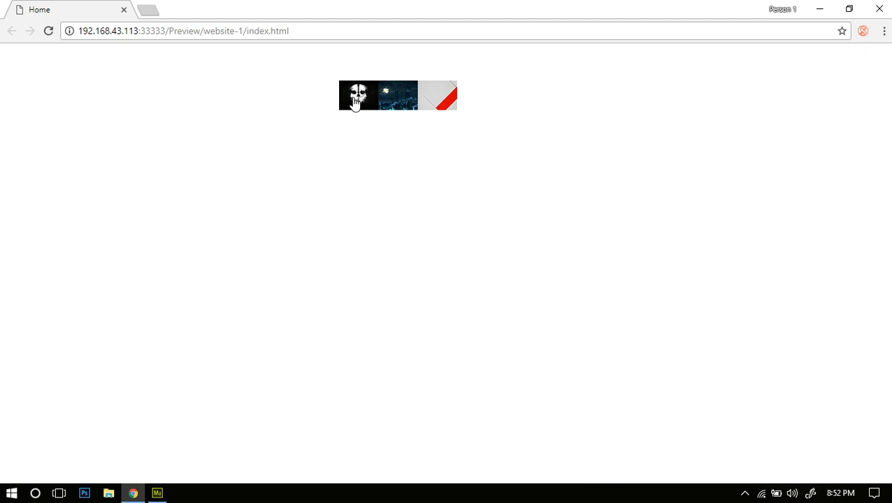
left_click(357, 98)
left_click(819, 9)
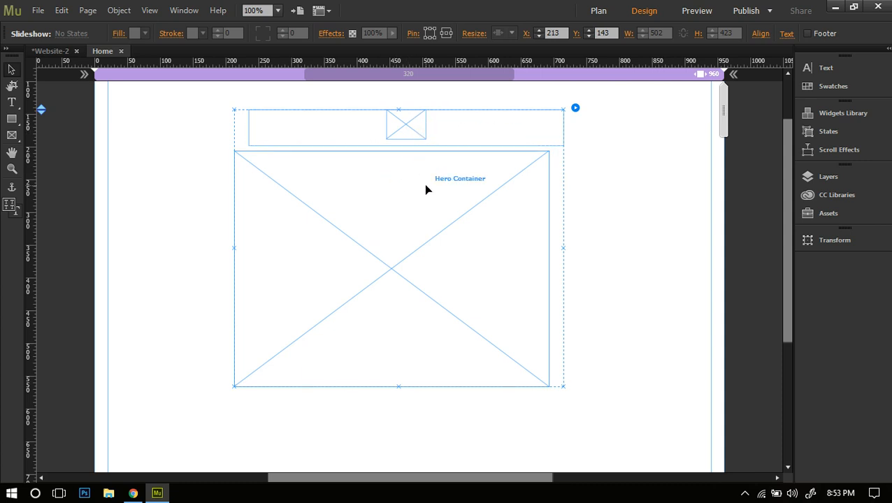
left_click(575, 109)
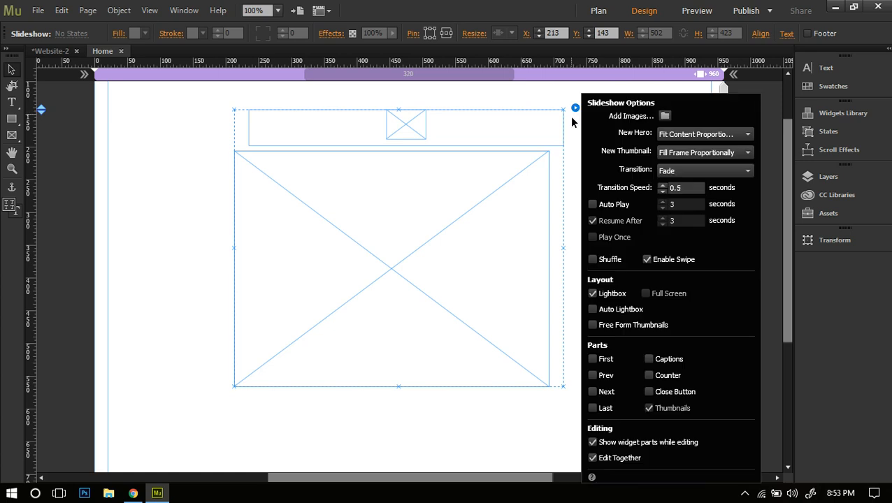
left_click(664, 116)
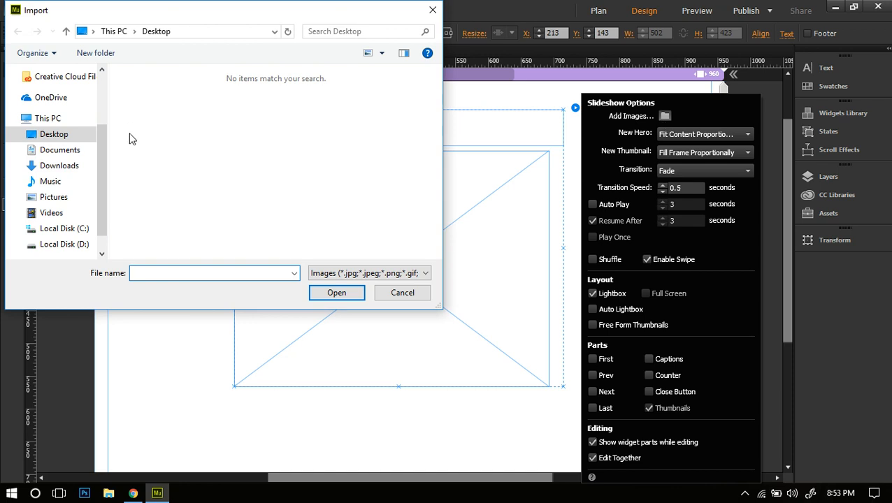
left_click(79, 214)
left_click(318, 123)
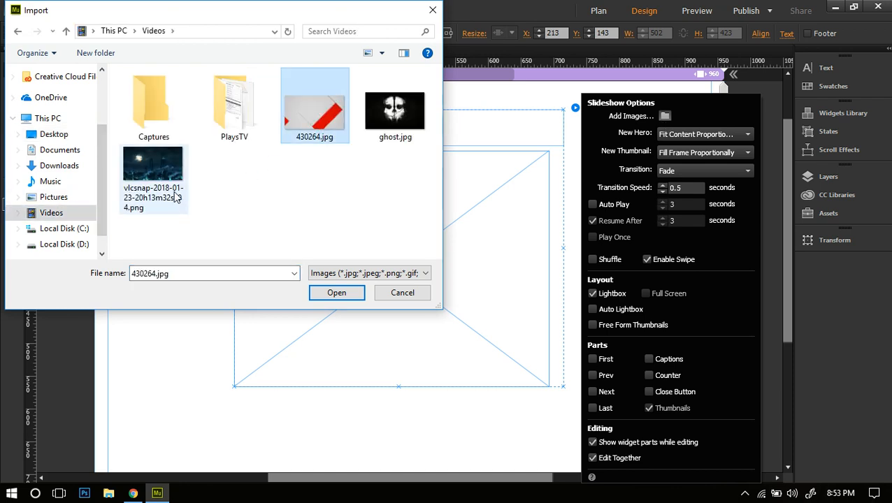
left_click(175, 197, "shift")
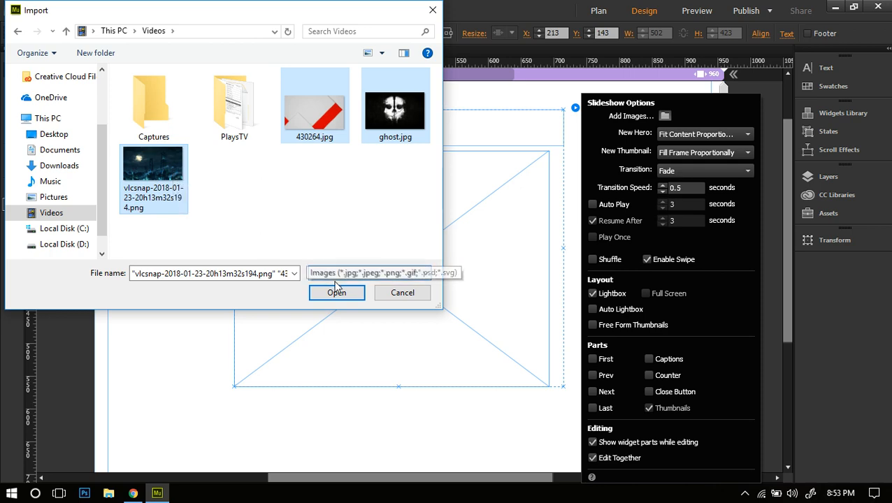
left_click(338, 294)
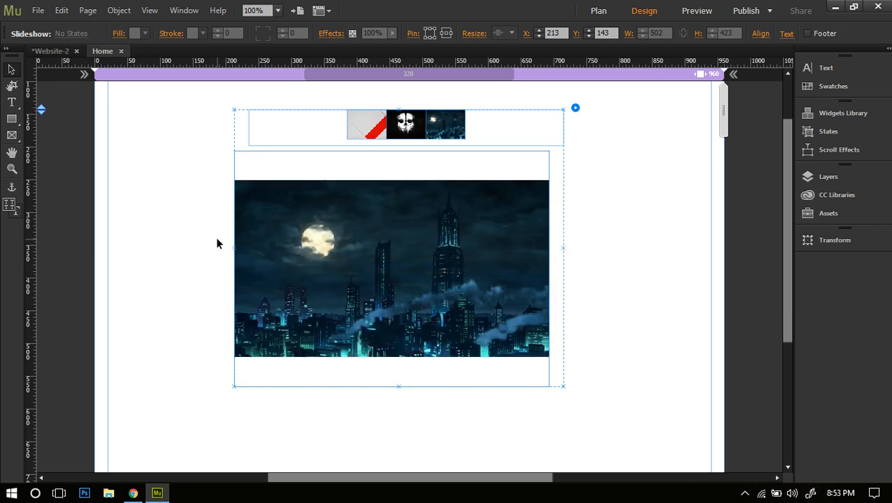
- Try to move the red-and-grey image's thumbnail towards the start of the thumbnail container
left_click(376, 129)
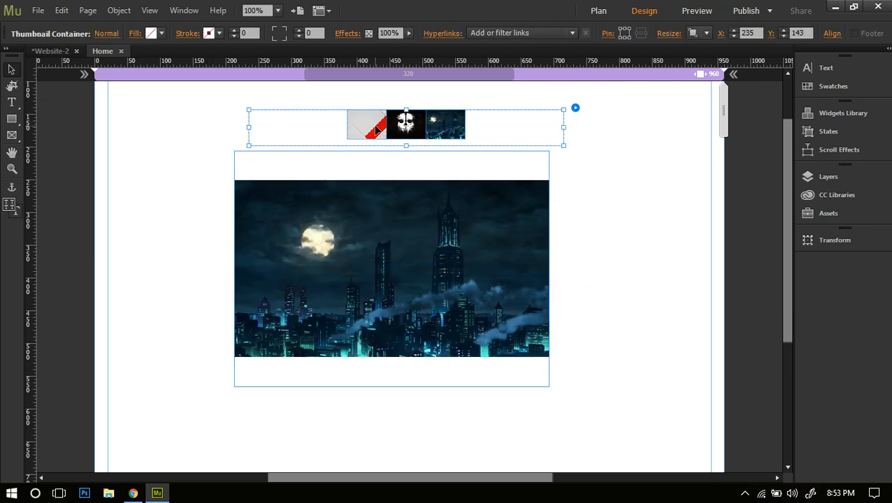
left_click(376, 128)
left_click_drag(376, 129, 319, 127)
left_click(405, 125)
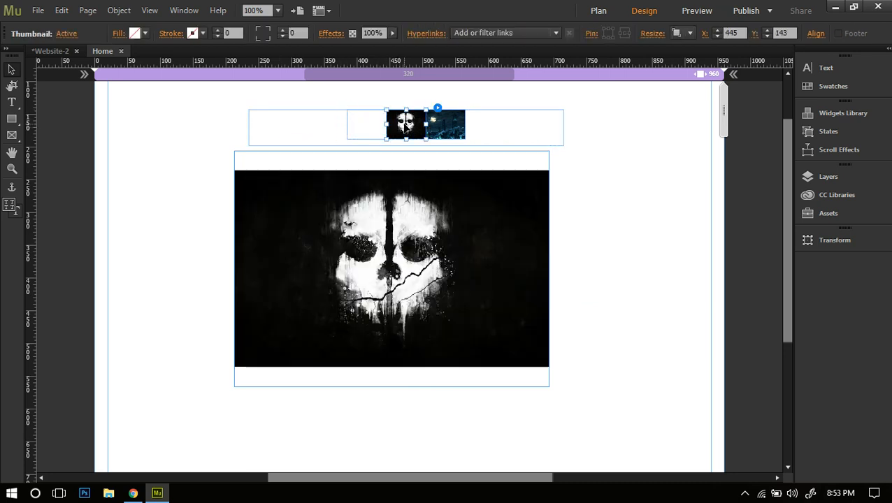
left_click(360, 132)
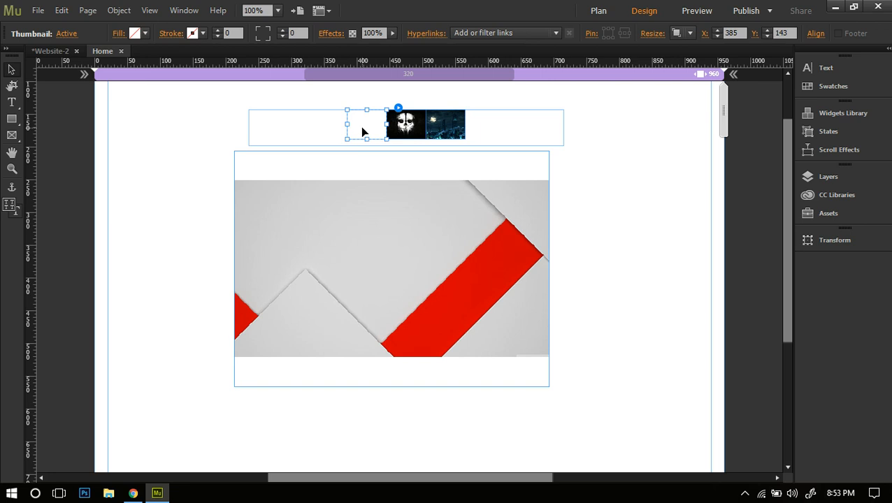
left_click(313, 126)
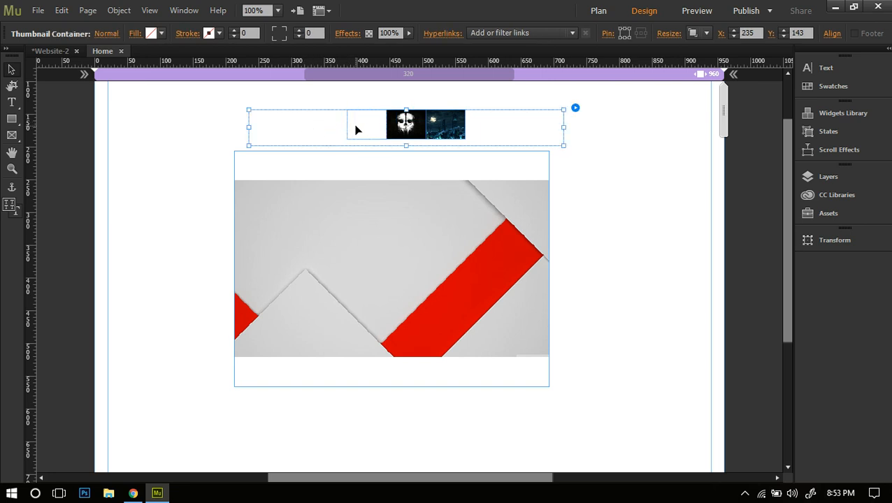
- Reorder the thumbnails so the skull image comes last and the night-city image comes first
left_click(405, 124)
left_click_drag(406, 124, 625, 219)
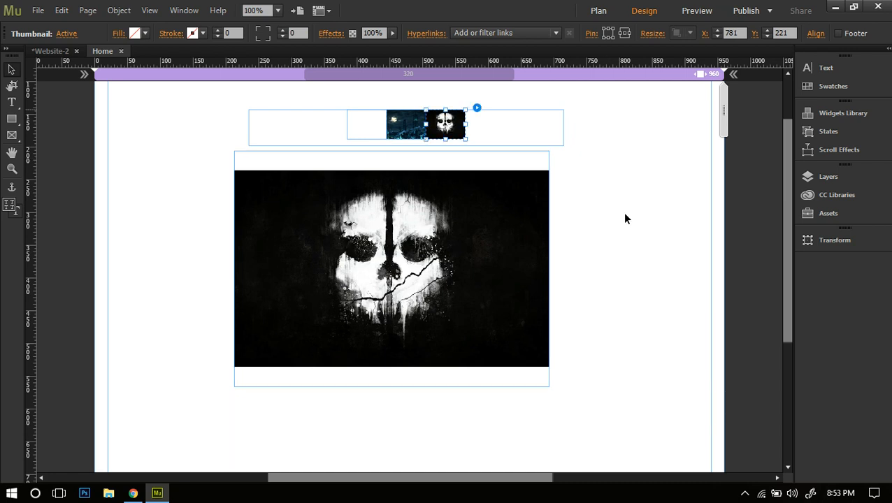
left_click_drag(393, 132, 337, 129)
left_click(394, 131)
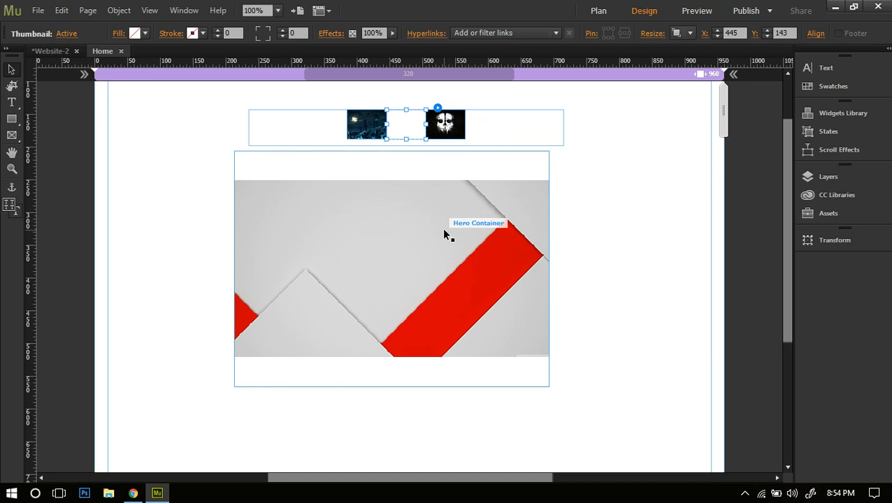
left_click(589, 222)
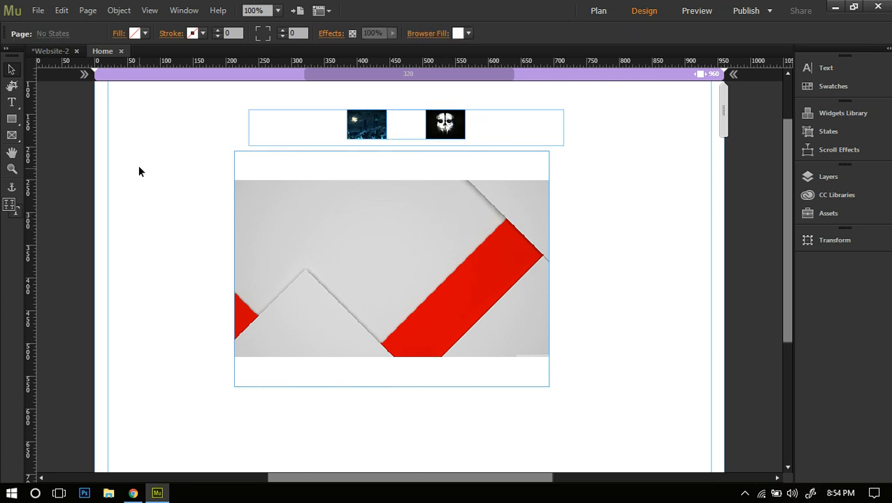
- Preview the page in the browser, open the night-city thumbnail's large image, and return to Adobe Muse
left_click(38, 10)
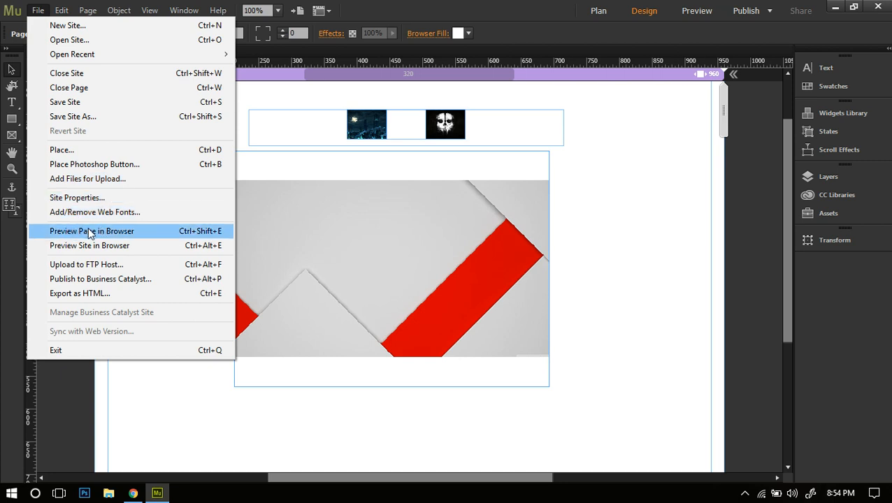
left_click(89, 232)
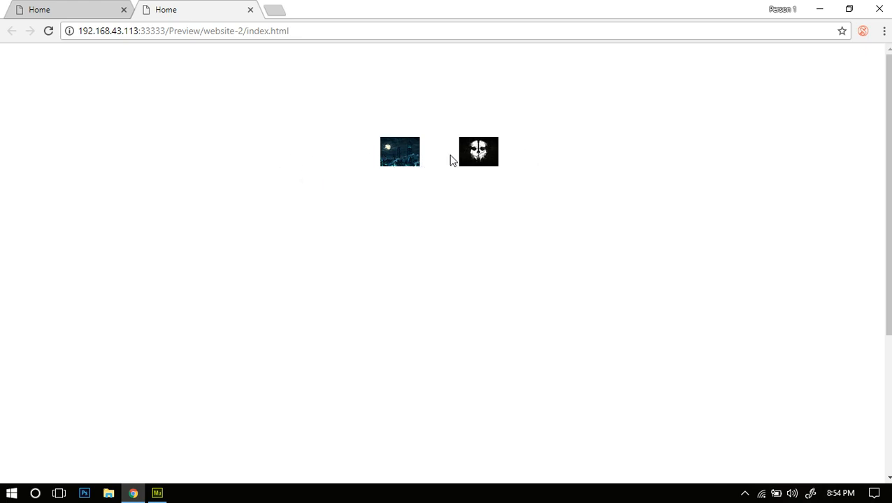
left_click(398, 161)
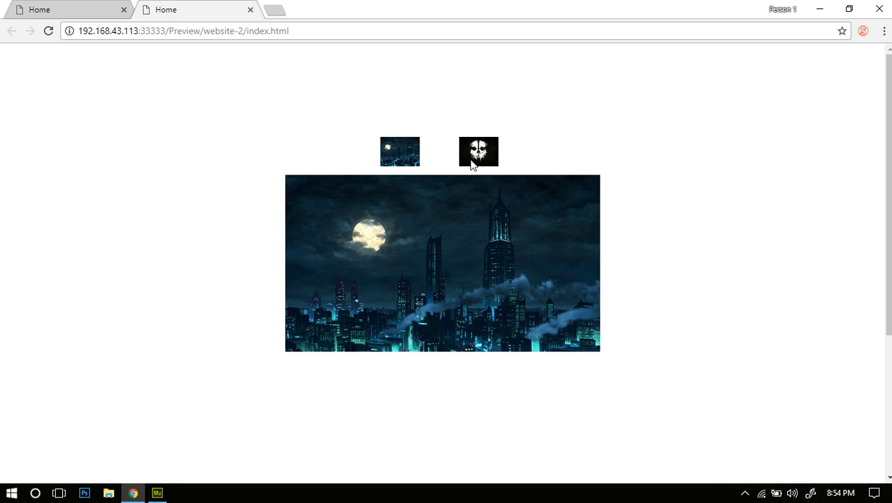
left_click(158, 492)
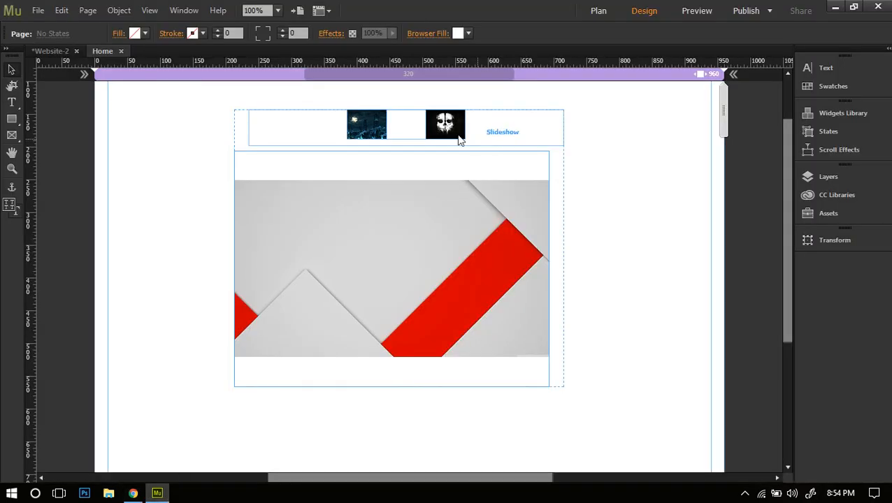
- Delete the whole slideshow widget from the Home page
left_click(455, 134)
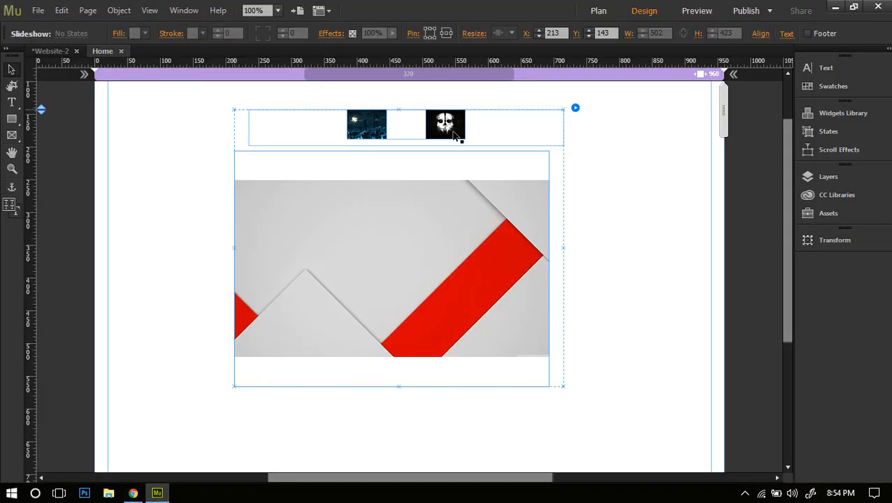
left_click(455, 135)
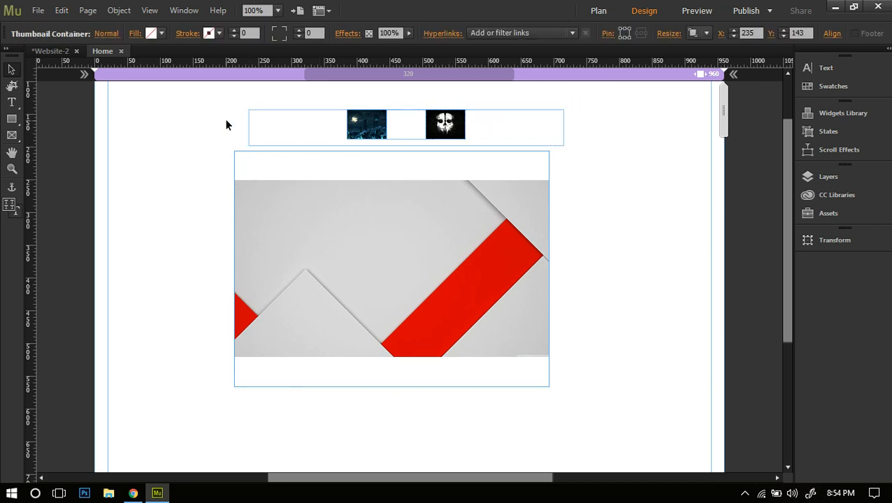
left_click_drag(217, 113, 527, 307)
key("Delete")
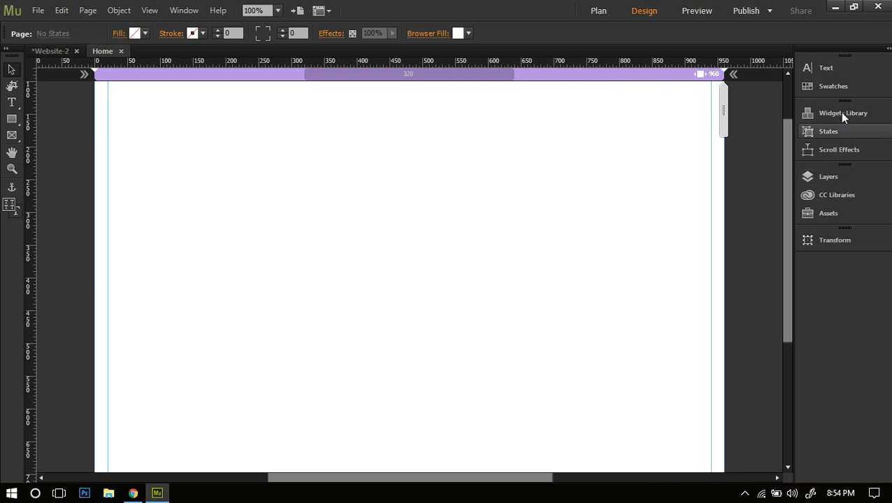
- Place a new Lightbox slideshow widget on the Home page and clear its contents and all of its styling
left_click(879, 116)
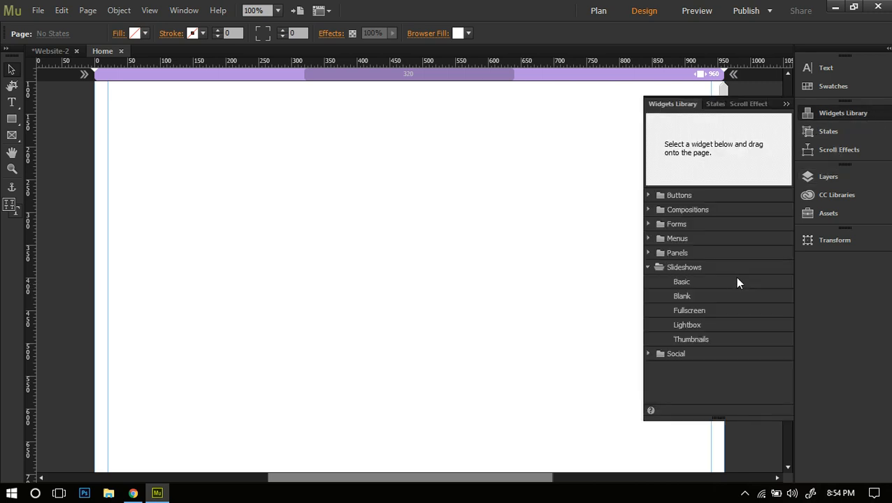
left_click_drag(696, 323, 343, 205)
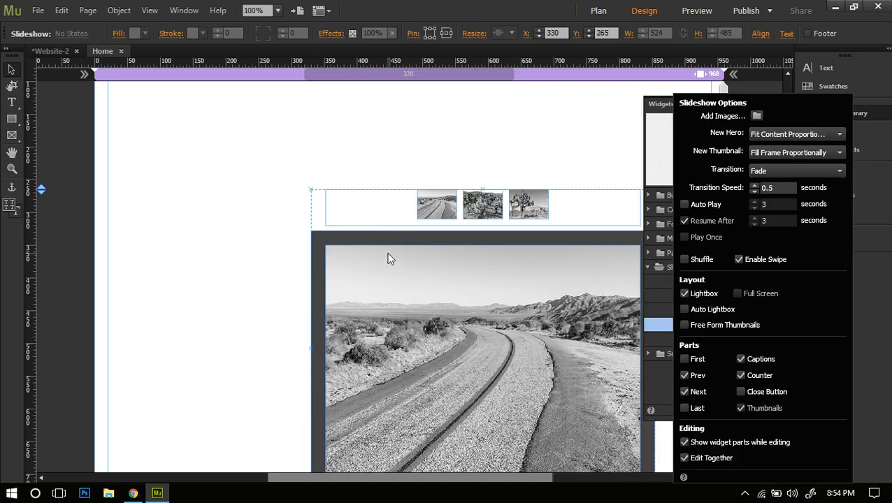
right_click(413, 263)
right_click(412, 262)
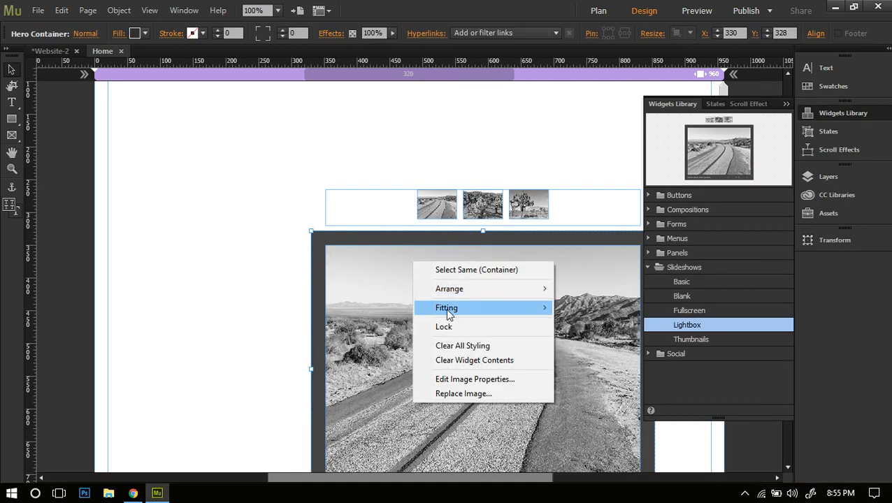
left_click(454, 361)
right_click(430, 308)
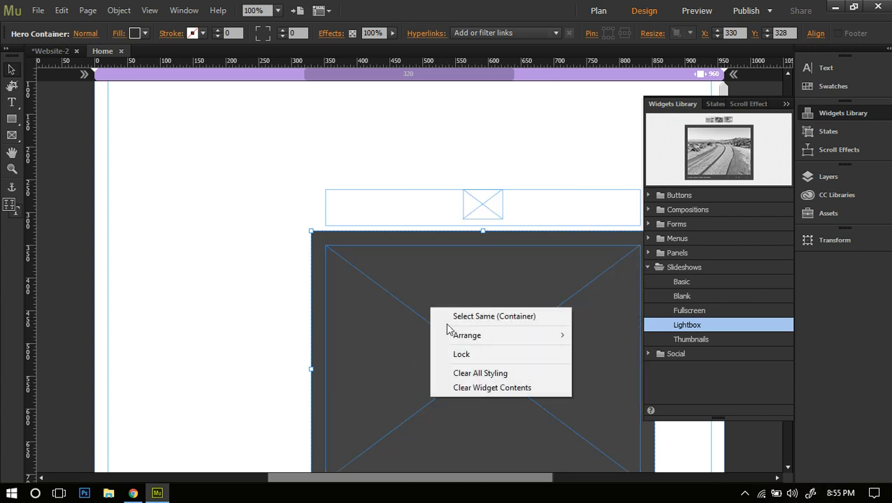
left_click(462, 375)
- Separate the thumbnail container from the hero container and move it up to the header guide, at about X 278, Y 62
left_click_drag(498, 285, 487, 325)
left_click_drag(391, 178, 311, 142)
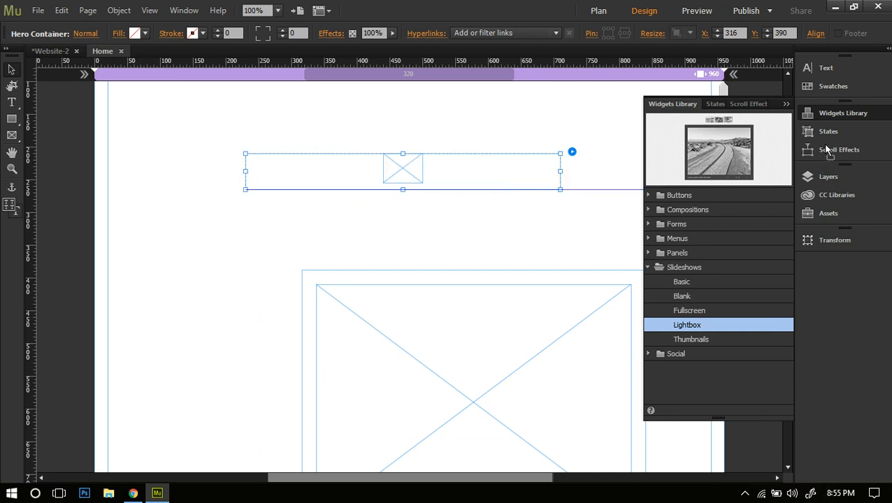
left_click(841, 114)
left_click_drag(785, 235, 781, 173)
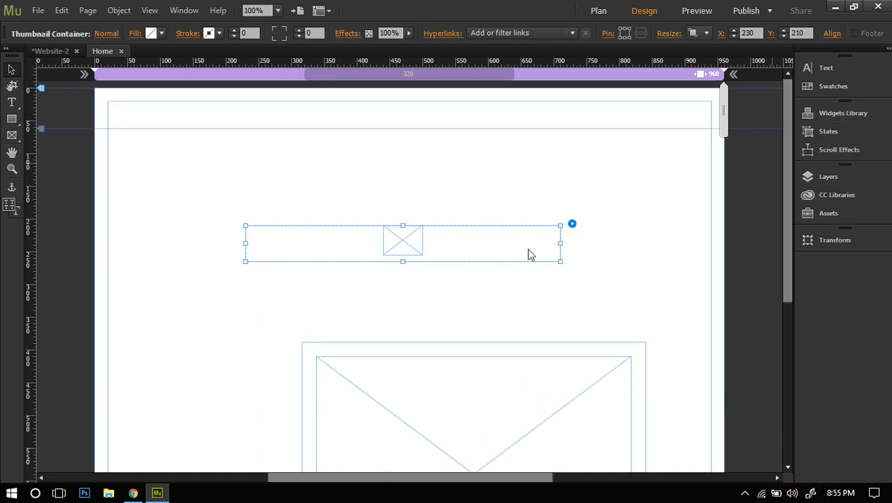
left_click_drag(422, 250, 432, 155)
left_click(831, 33)
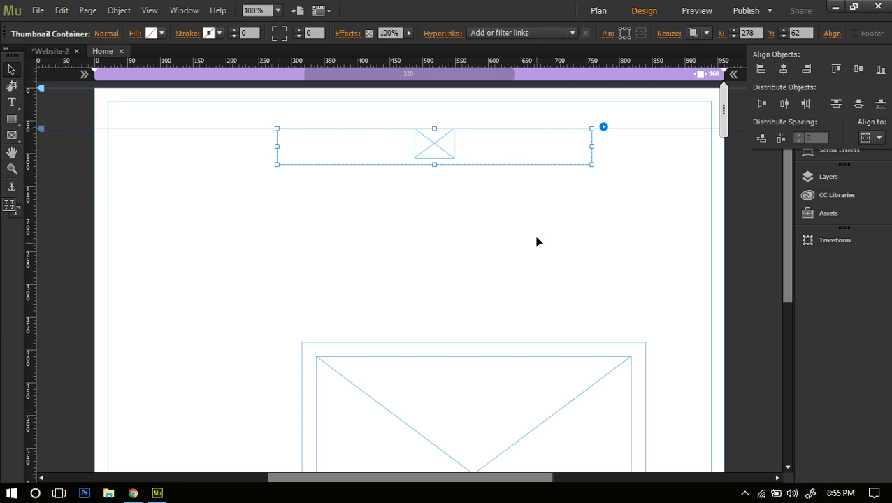
- Move the hero container to about X 20, Y 164 below the thumbnails and widen it to the page's opposite margin
left_click_drag(436, 363, 278, 233)
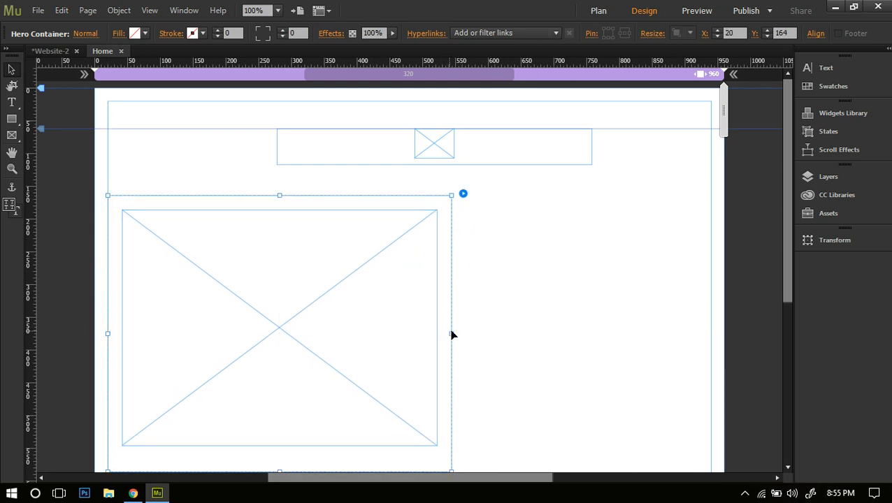
left_click_drag(452, 333, 713, 276)
left_click(450, 189)
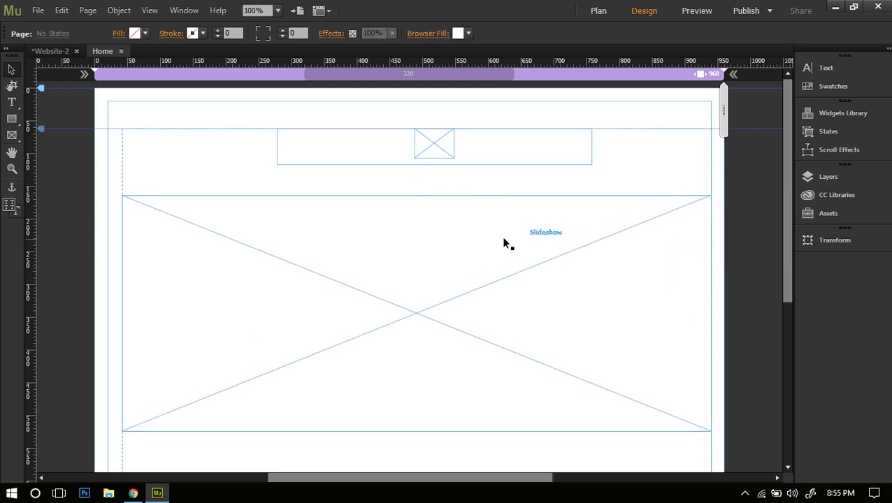
left_click(503, 243)
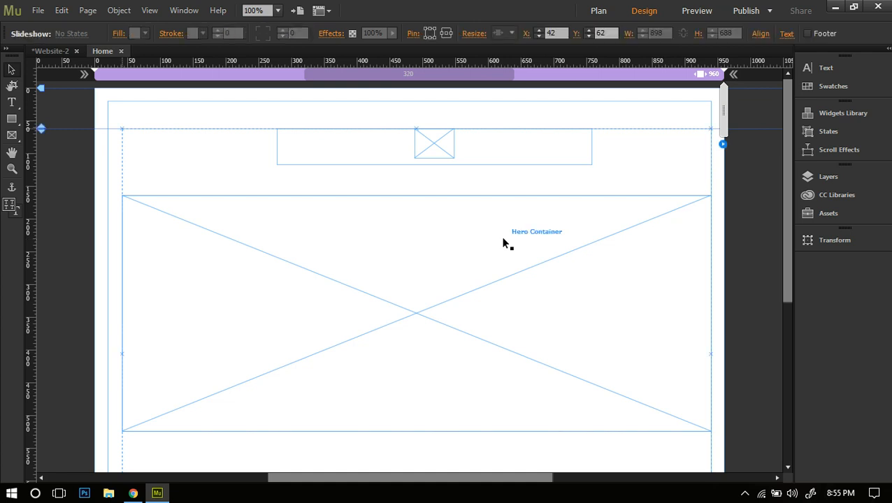
left_click(722, 144)
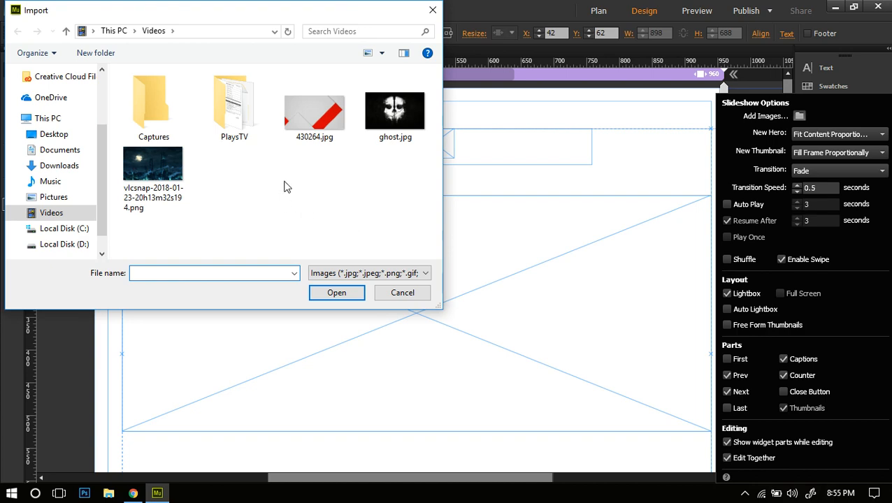
left_click(307, 130)
left_click(140, 207, "ctrl")
left_click(395, 112, "ctrl")
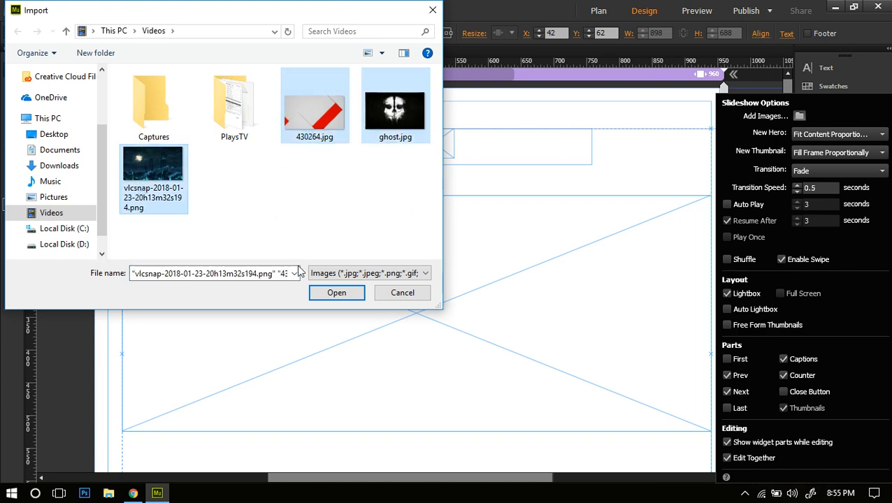
left_click(347, 292)
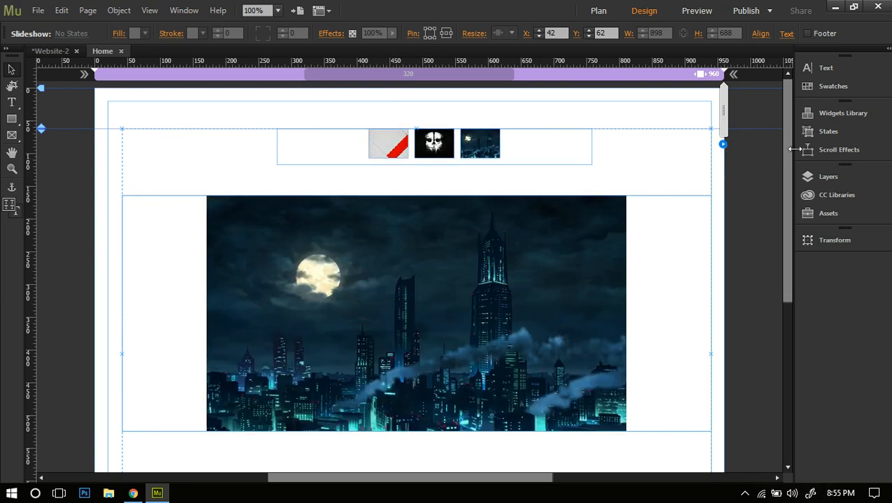
mouse_move(785, 148)
left_mouse_down()
mouse_move(786, 168)
mouse_move(782, 139)
left_mouse_up()
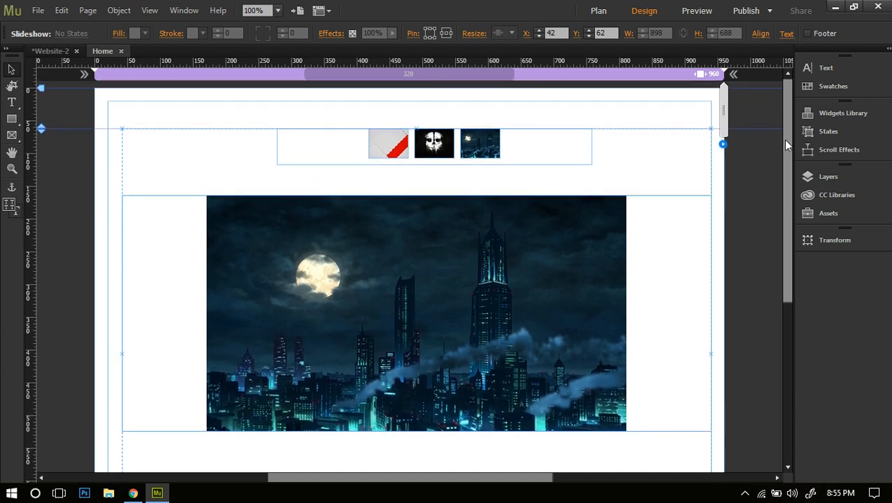
- Toggle the slideshow's Prev and Next parts off and back on in its options
left_click(721, 145)
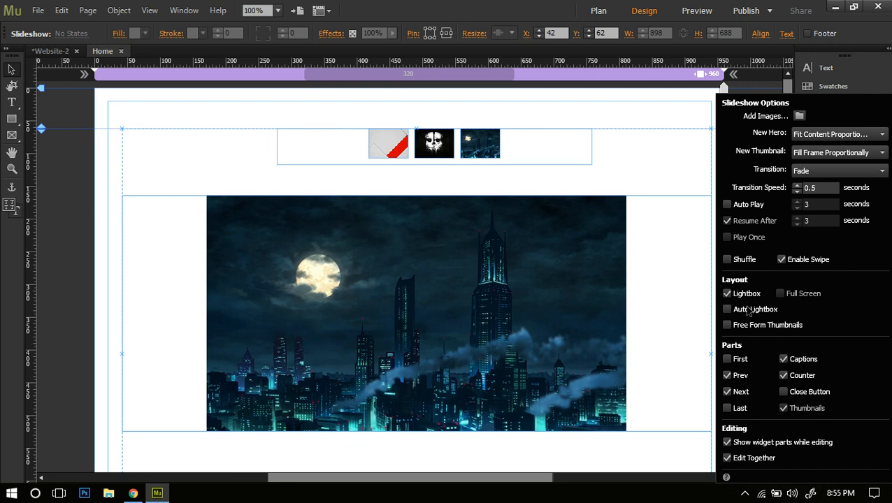
left_click(728, 375)
left_click(727, 376)
left_click(727, 392)
left_click(727, 392)
left_click(685, 202)
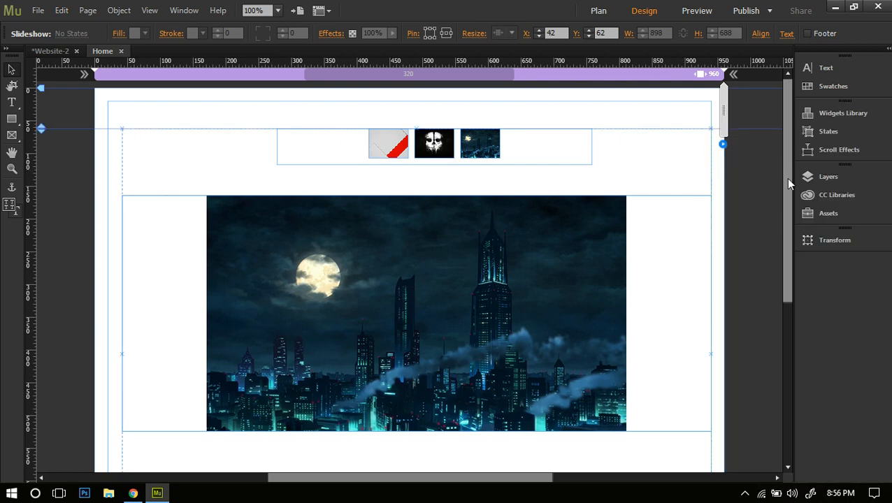
- Move the slideshow's caption and its Previous button up to just below the hero container
left_click_drag(785, 177, 781, 313)
left_click(457, 332)
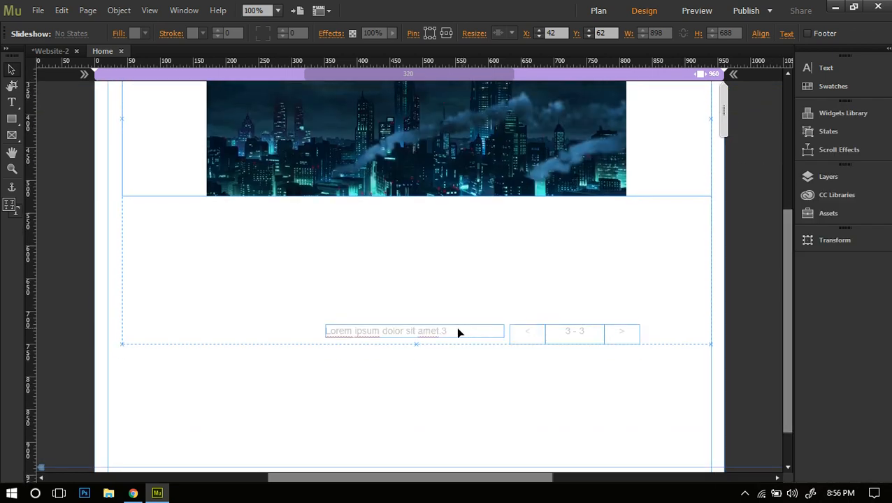
left_click_drag(439, 336, 312, 231)
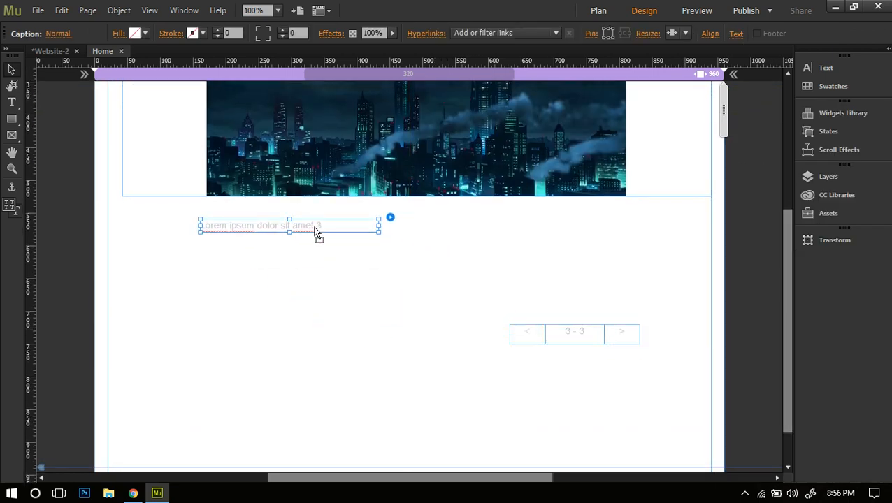
left_click_drag(528, 342, 436, 234)
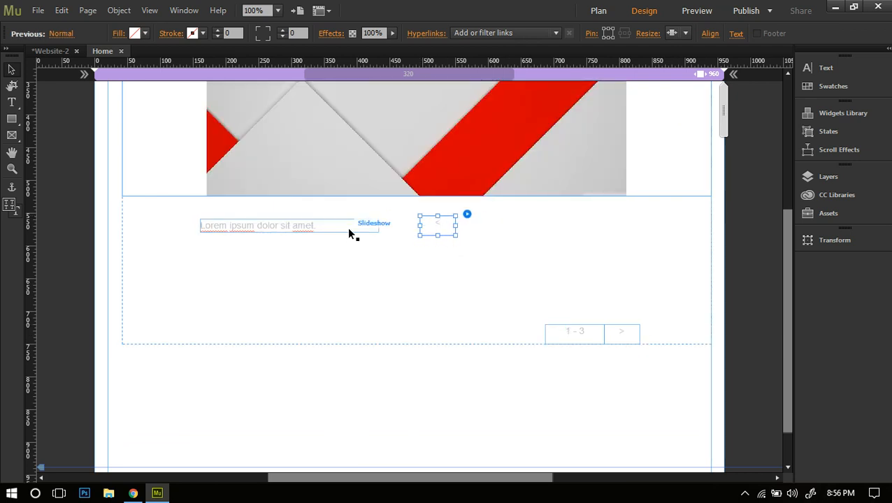
- Remove the Counter and Captions parts from the slideshow, keeping Prev and Next
scroll(786, 294, "up", 3)
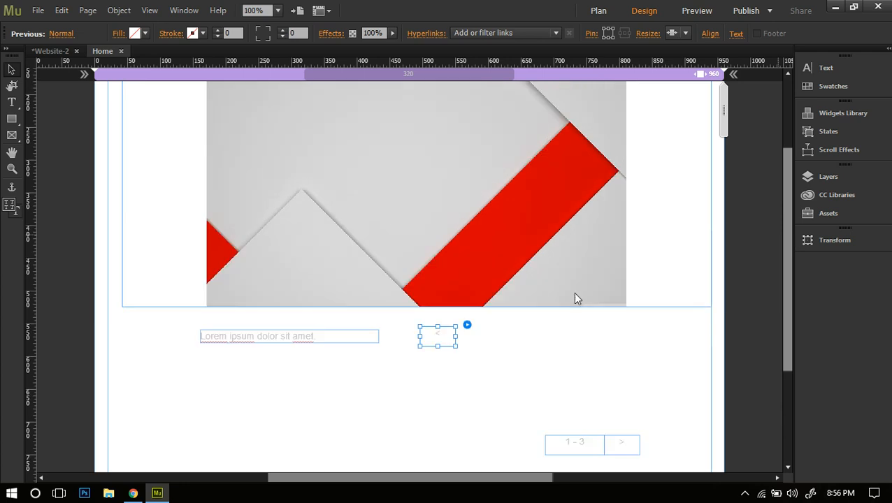
left_click(467, 326)
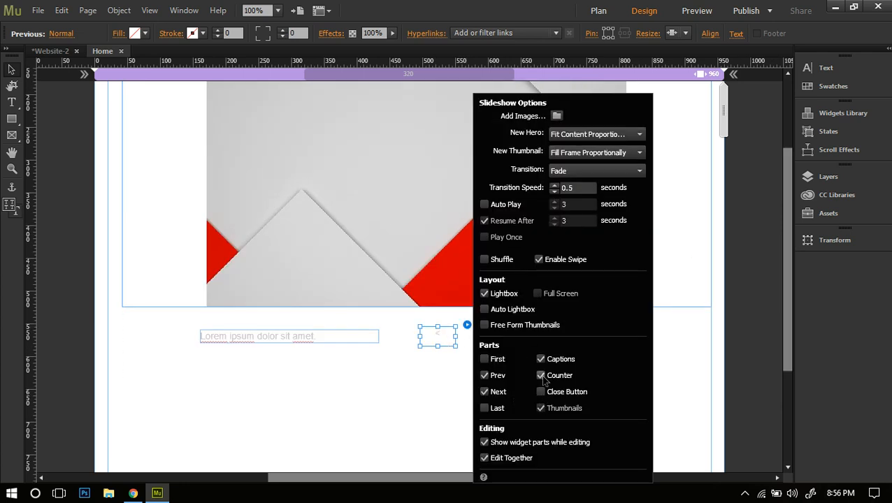
left_click(540, 375)
left_click(540, 359)
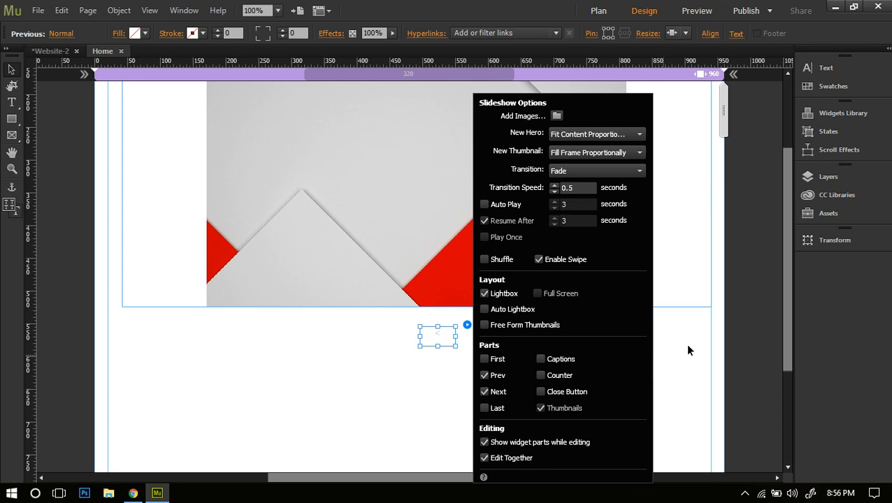
left_click(687, 350)
- Move the Previous button up to the header guide, level with the thumbnails and to the left of their container
left_click(445, 341)
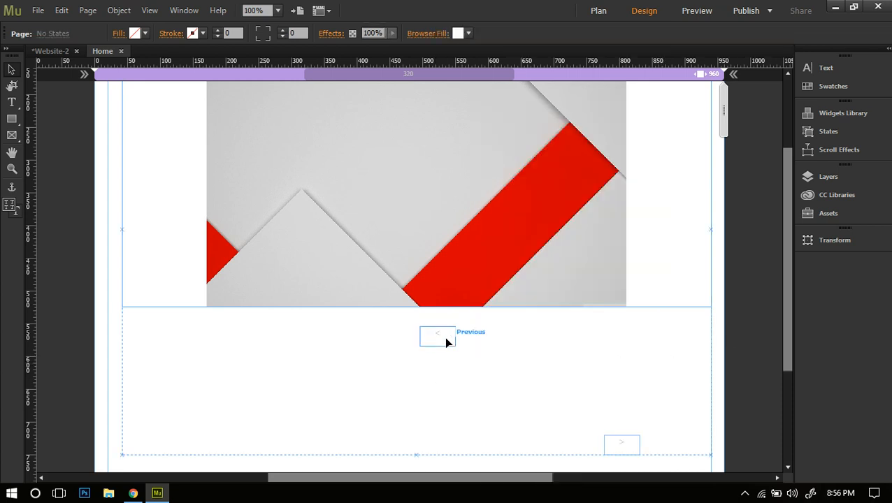
left_click_drag(786, 349, 772, 303)
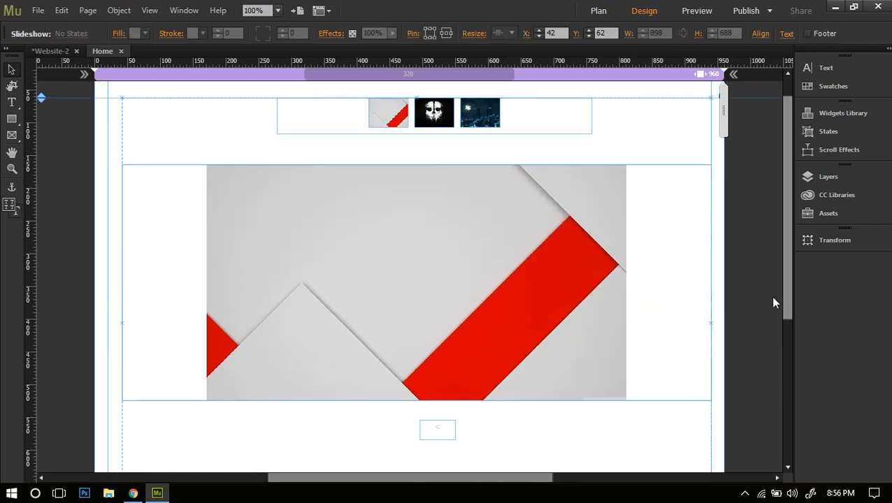
left_click(437, 430)
left_click_drag(445, 438, 187, 117)
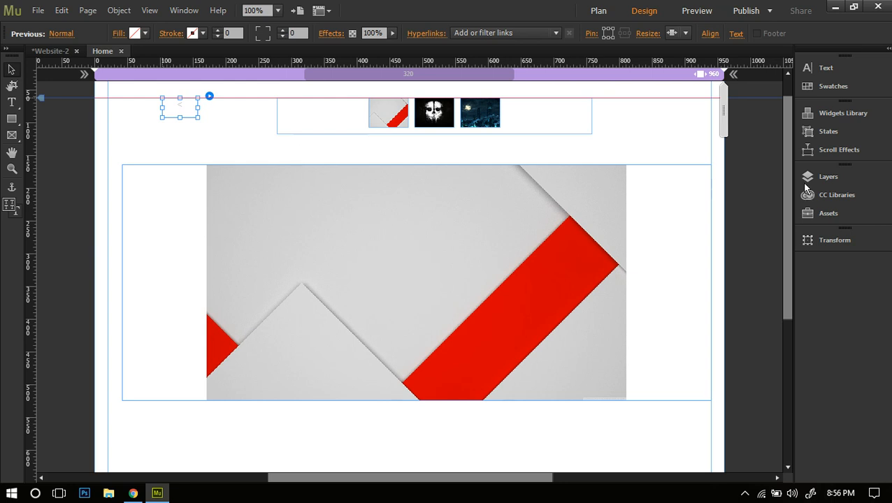
- Move the Next button up to the header guide, on the opposite side of the thumbnail container from the Previous button
left_click_drag(783, 181, 787, 266)
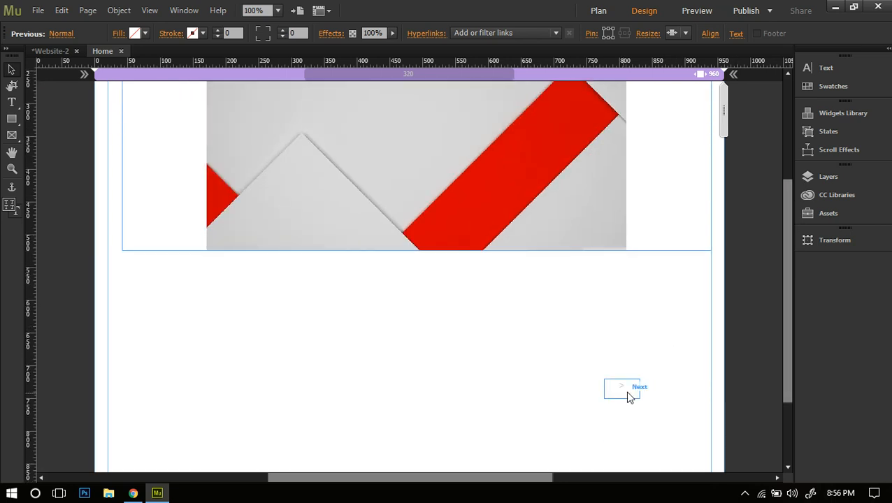
left_click_drag(628, 396, 683, 145)
left_click_drag(787, 276, 787, 179)
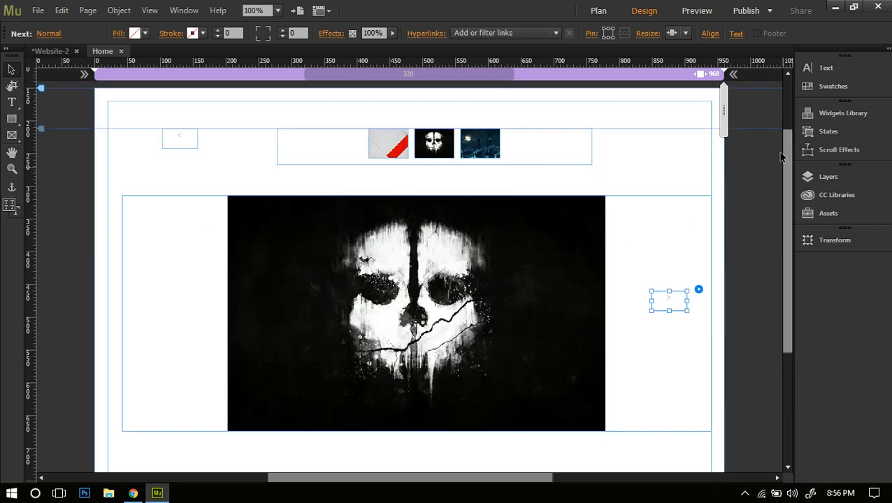
left_click_drag(679, 304, 660, 141)
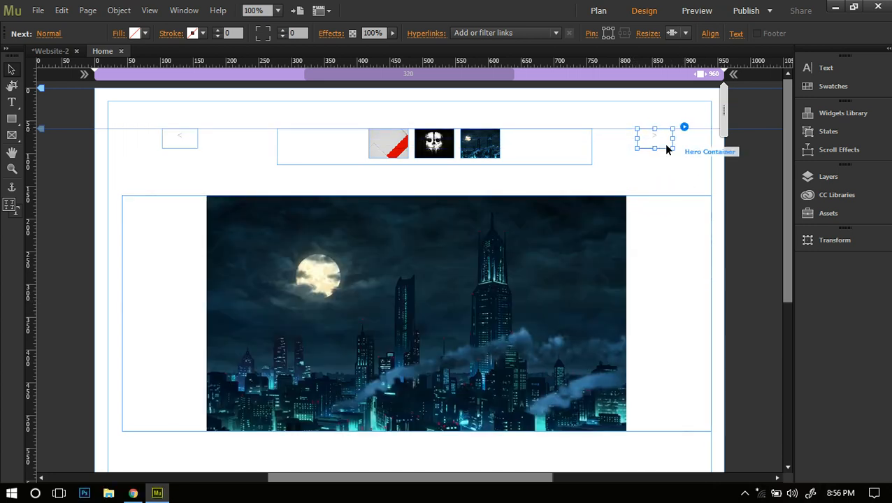
- Format the Next button's arrow text as size 18, black and bold
left_click(736, 34)
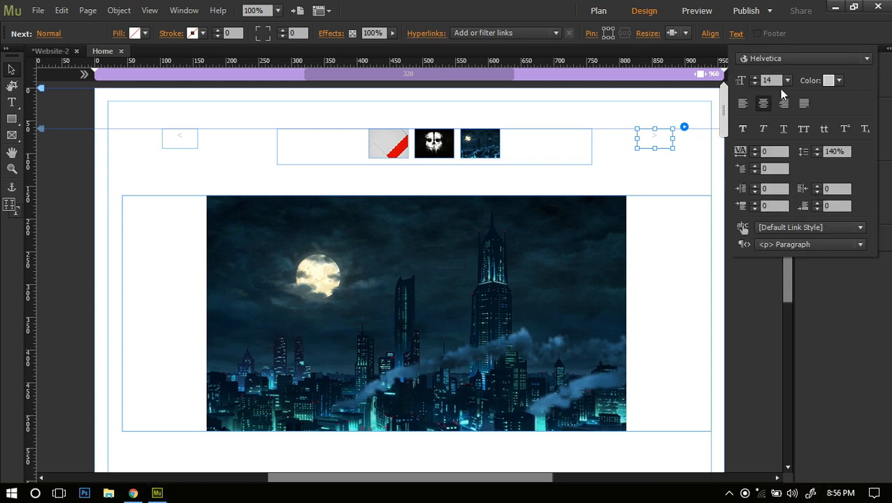
left_click(787, 81)
left_click(798, 194)
left_click(839, 81)
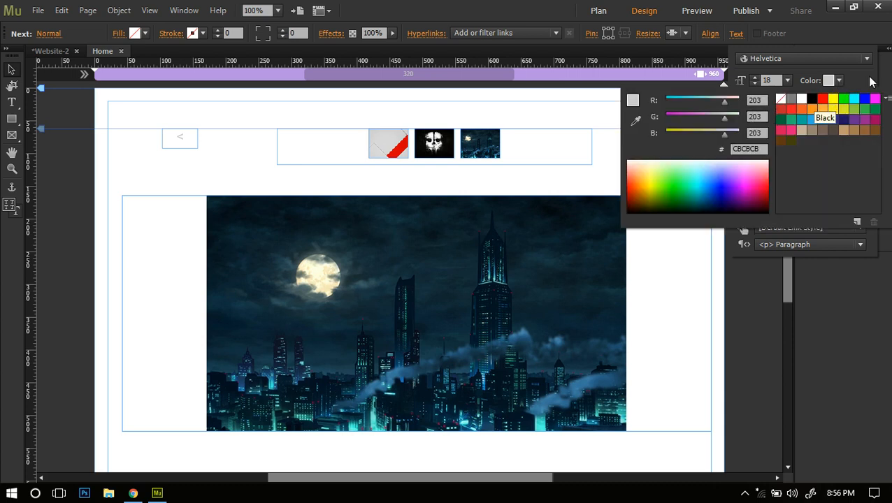
left_click(812, 99)
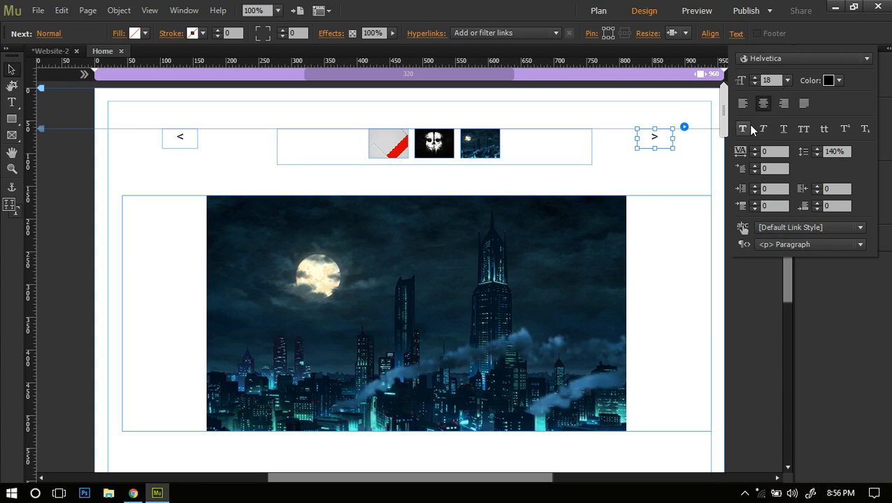
left_click(750, 126)
- Try arrow text size 48 on the Next button and settle on size 30
left_click(787, 80)
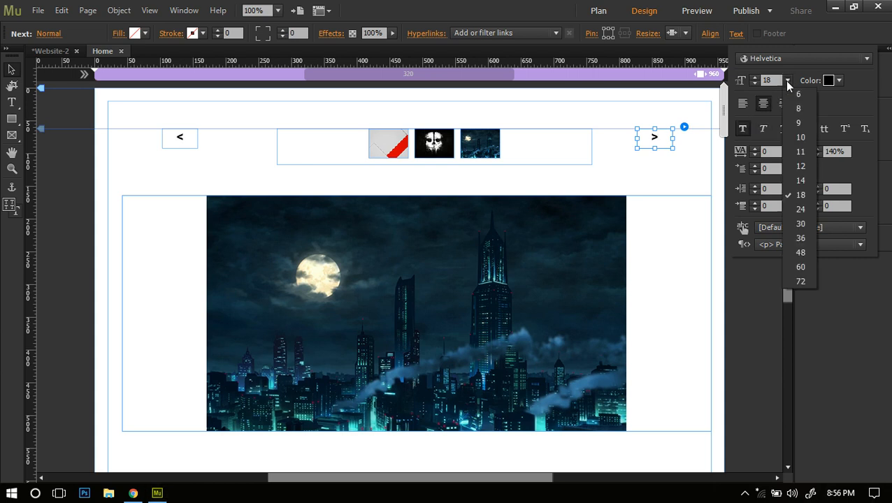
left_click(798, 252)
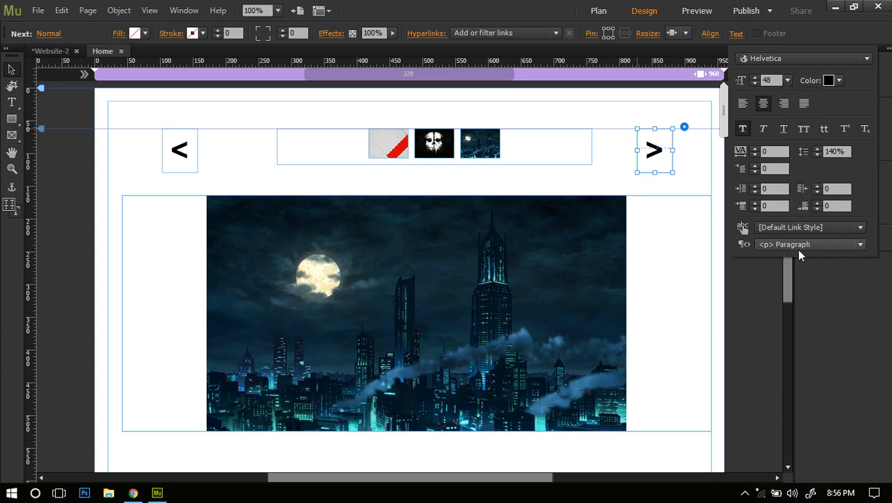
left_click(787, 81)
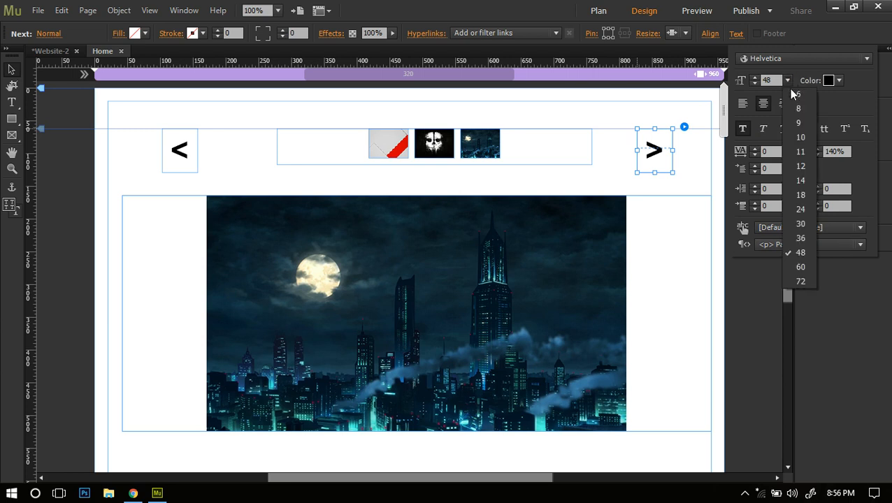
left_click(801, 223)
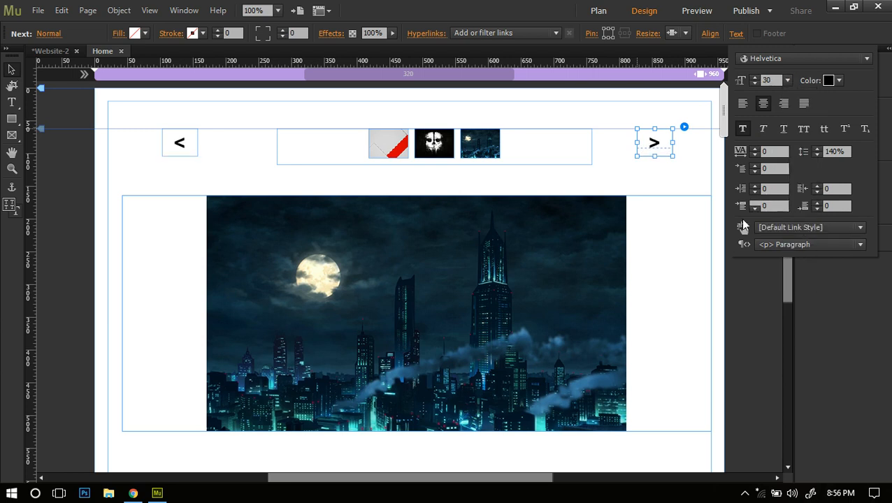
left_click(715, 279)
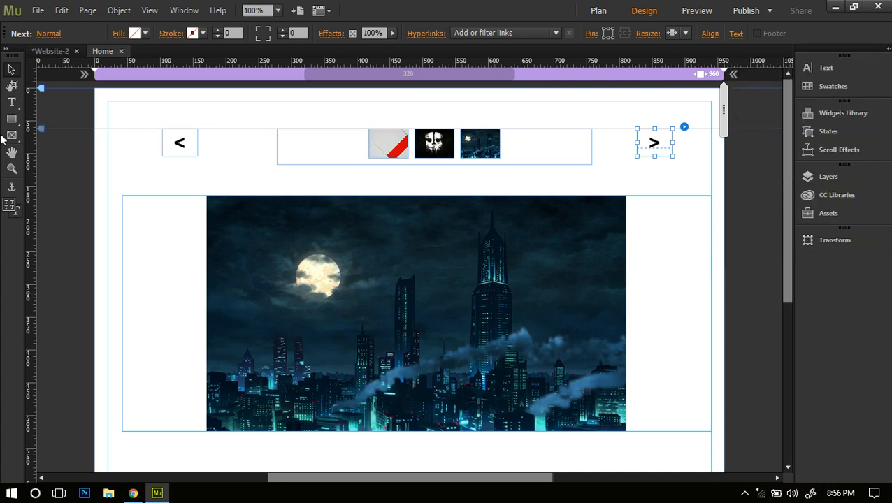
- Fill the Previous button with teal 00A99D and make its arrow text white
left_click(169, 149)
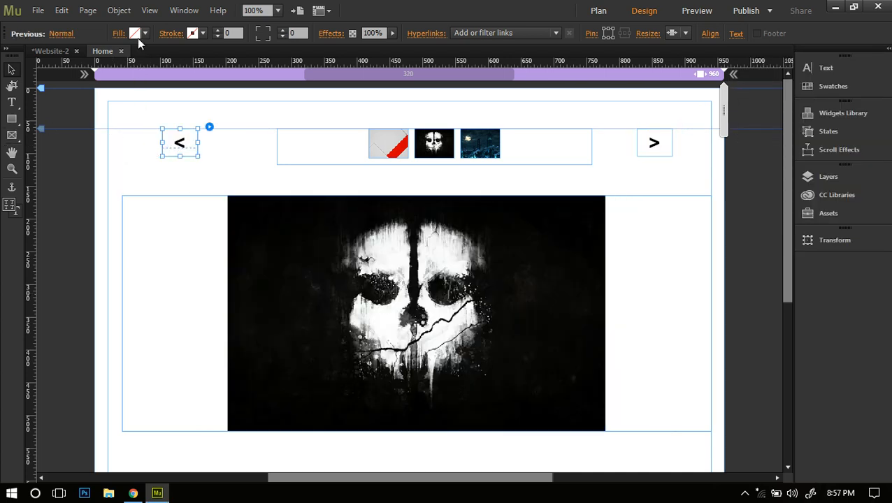
left_click(137, 33)
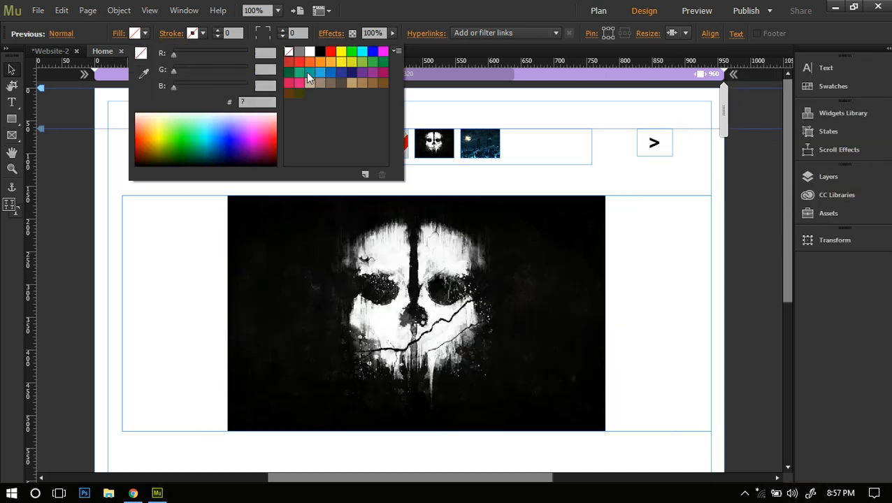
left_click(306, 72)
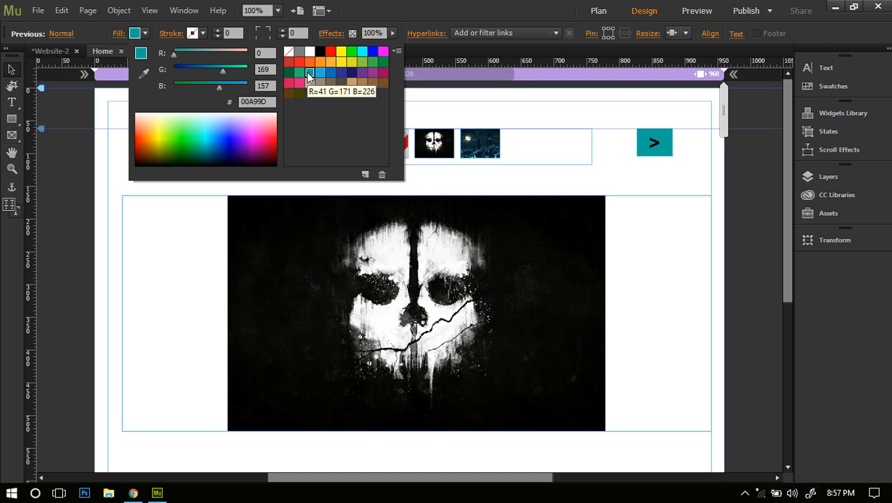
left_click(735, 34)
left_click(829, 82)
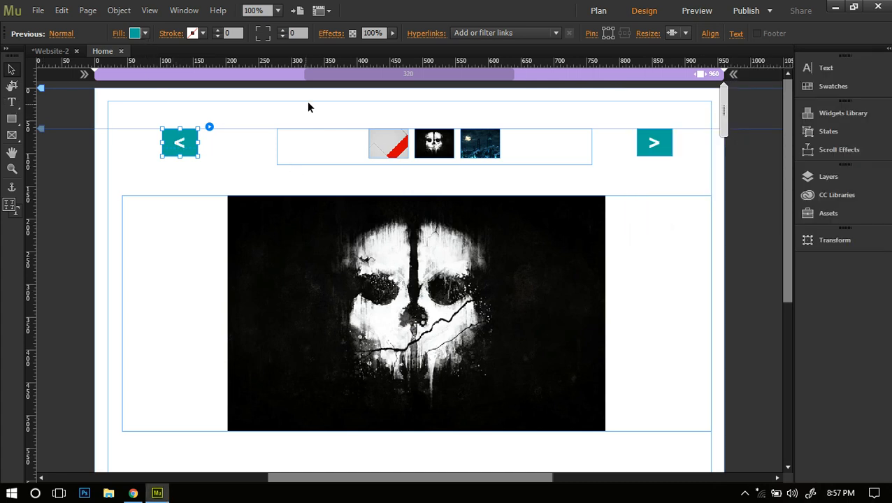
- Change the button fill to the dark blue swatch R=46 G=49 B=146 after trying 1B1464, and deselect the button
left_click(141, 38)
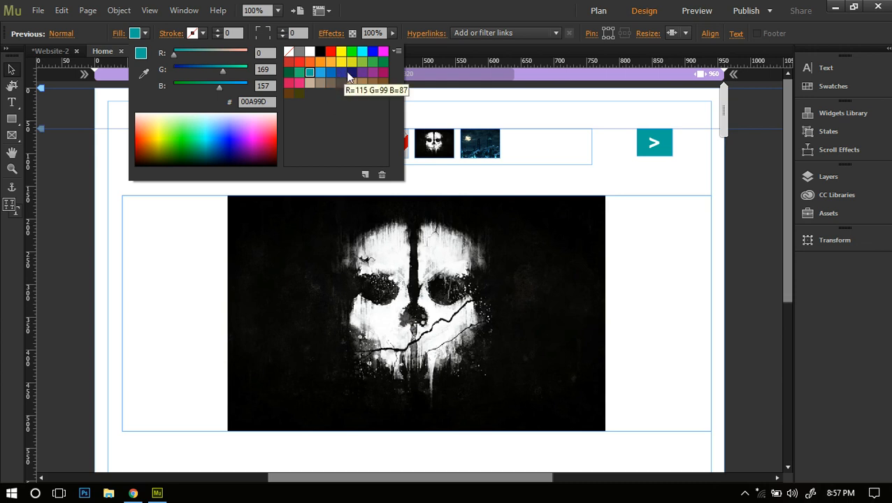
left_click(351, 72)
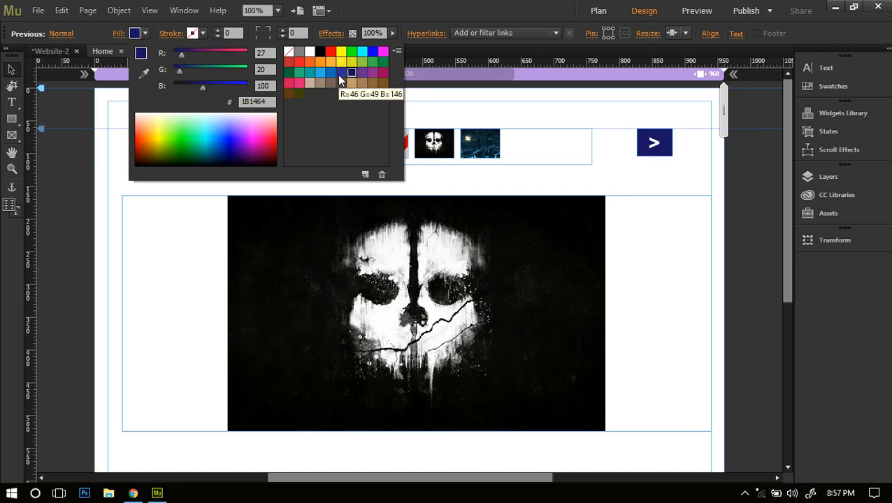
left_click(76, 215)
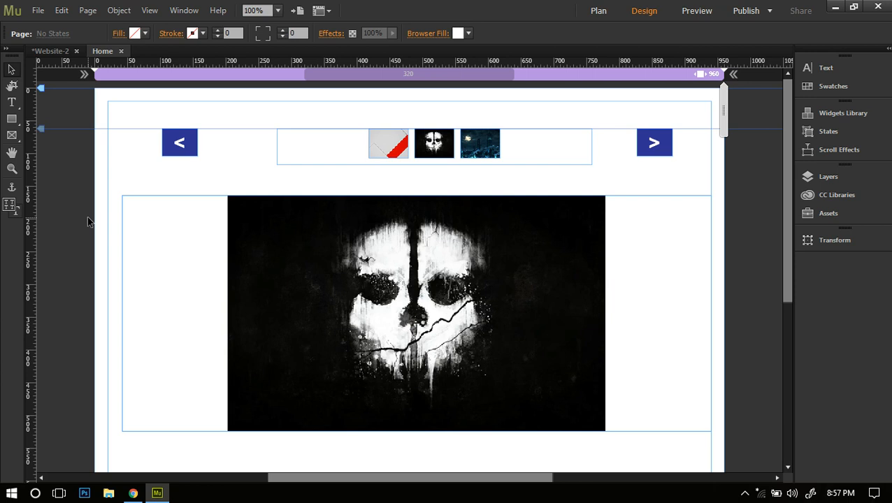
- Preview the page in the Chrome browser, open the first thumbnail's large image and cycle through the slides with the Next button
key("ctrl+shift+e")
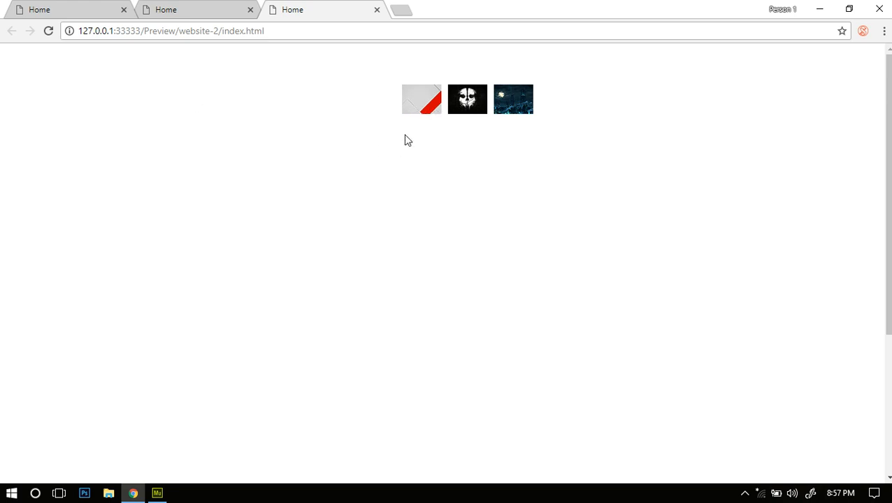
left_click(430, 103)
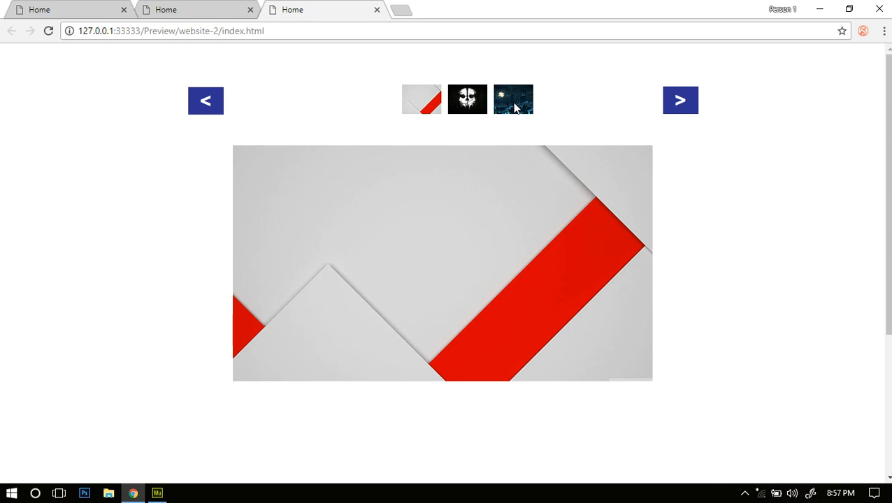
left_click(685, 103)
left_click(684, 103)
left_click(685, 103)
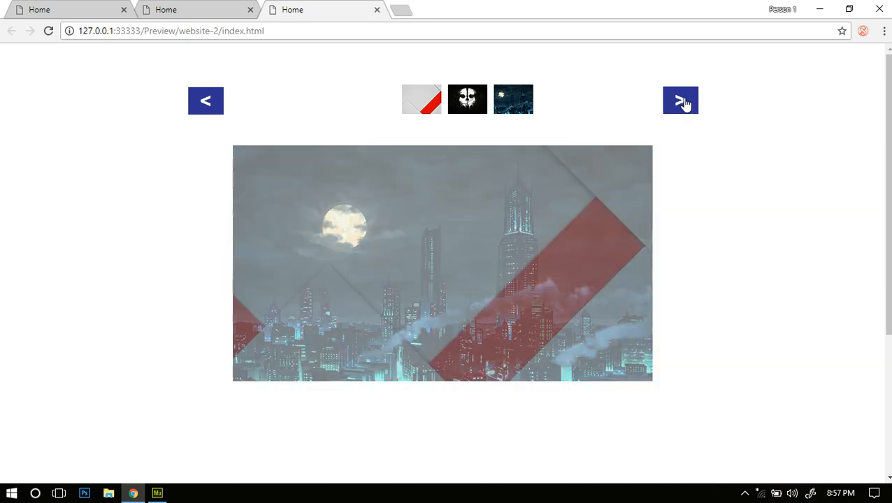
left_click(685, 103)
left_click(684, 103)
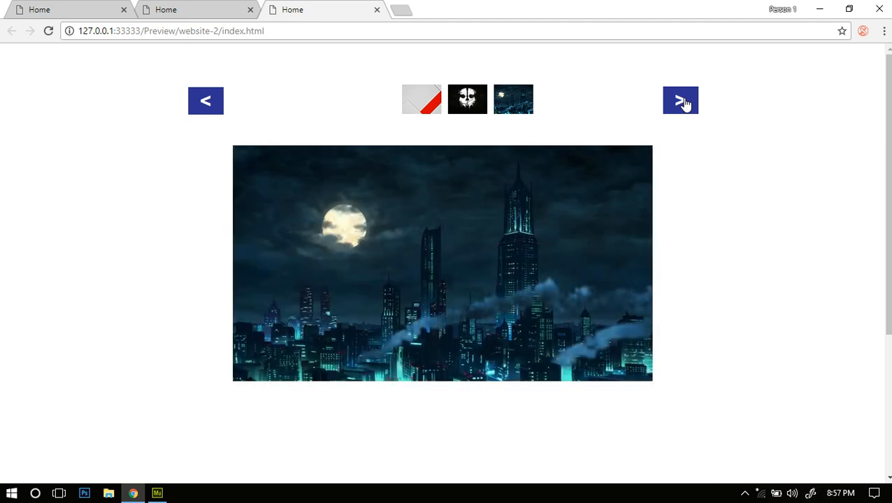
left_click(685, 104)
left_click(684, 103)
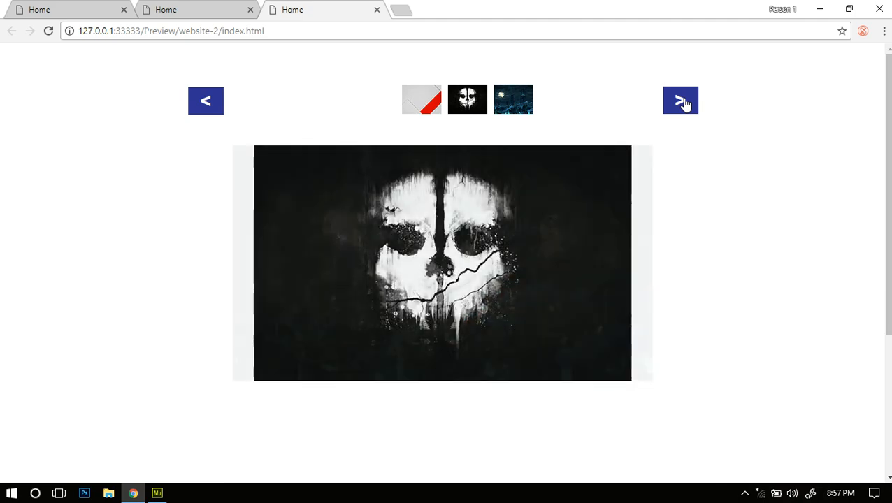
left_click(684, 104)
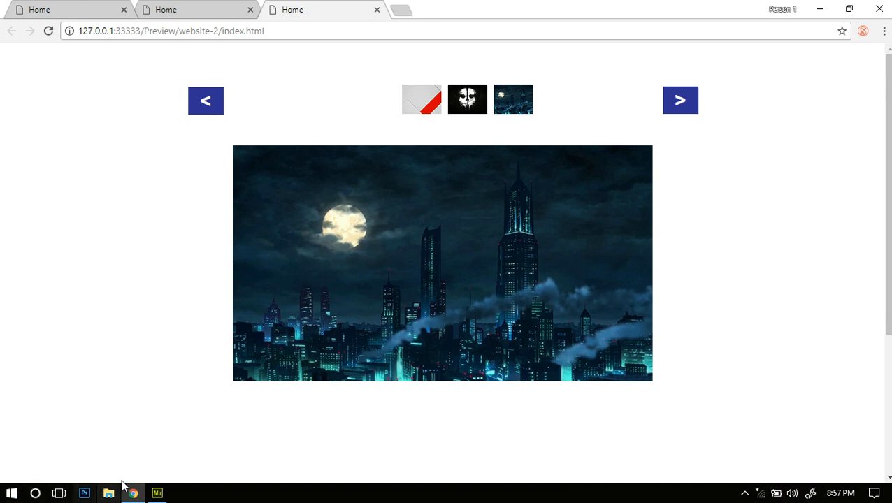
- Return to Adobe Muse, enable Auto Lightbox in the slideshow widget's options, and deselect the slideshow
left_click(149, 489)
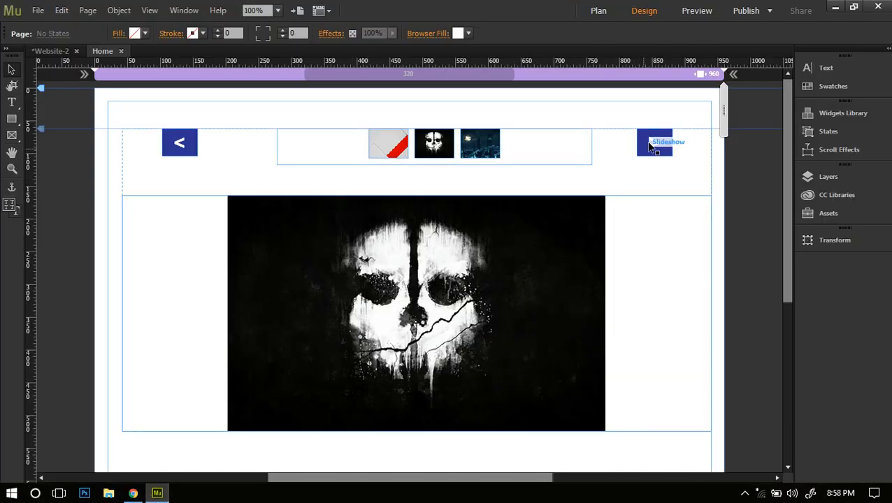
left_click(723, 144)
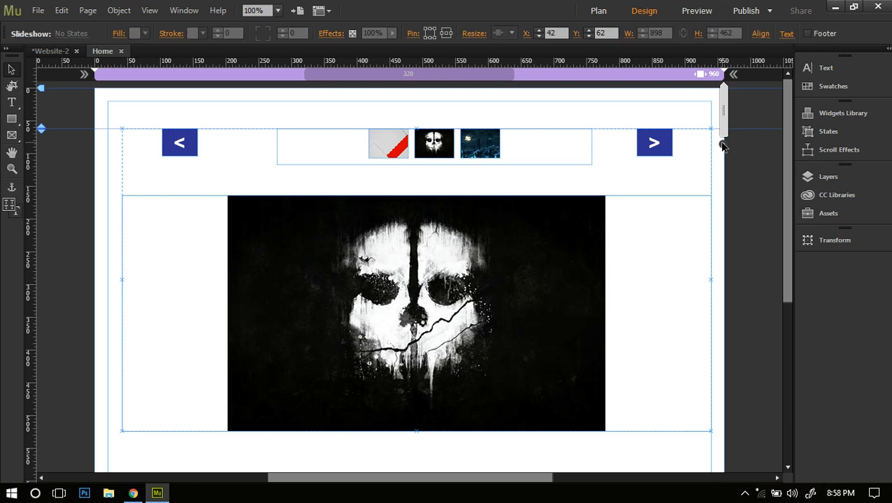
left_click(724, 144)
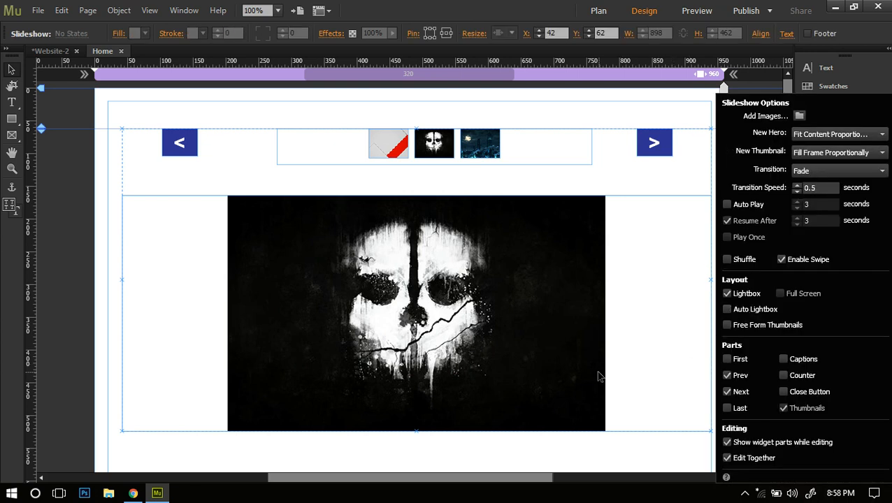
left_click(727, 309)
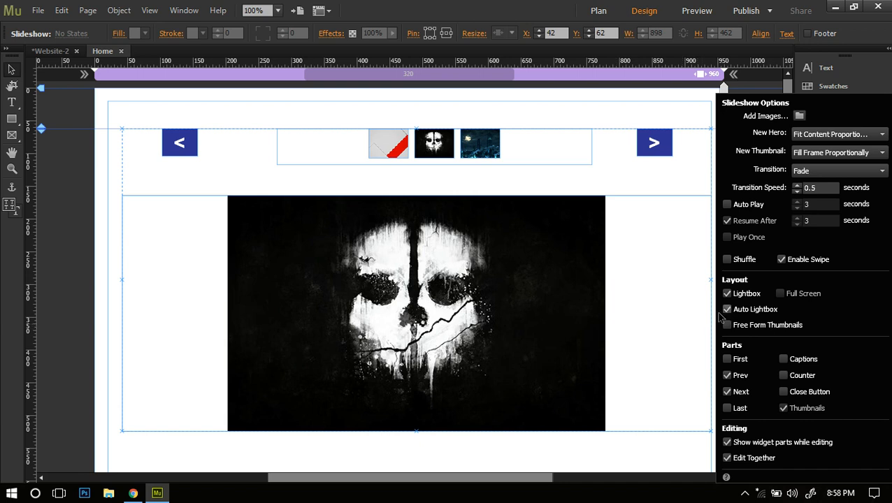
left_click(88, 372)
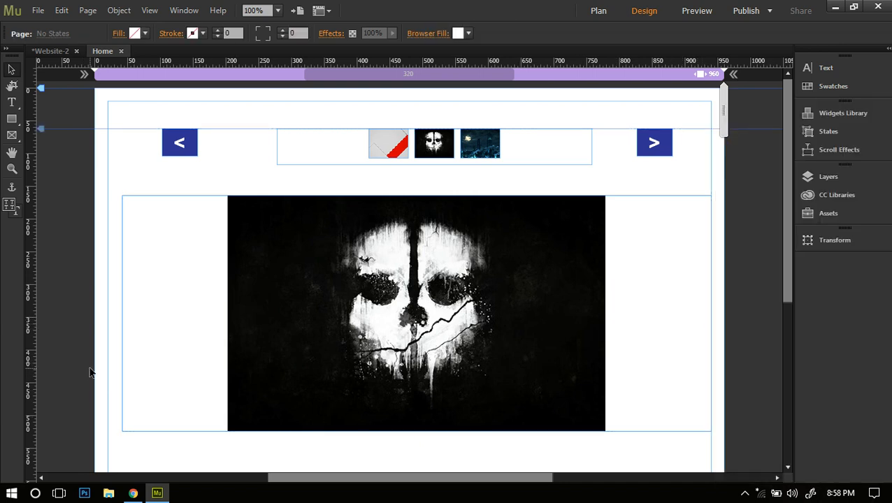
- Preview the page in the browser, advance two slides with the Next button, and return to the Muse design
key("ctrl+shift+e")
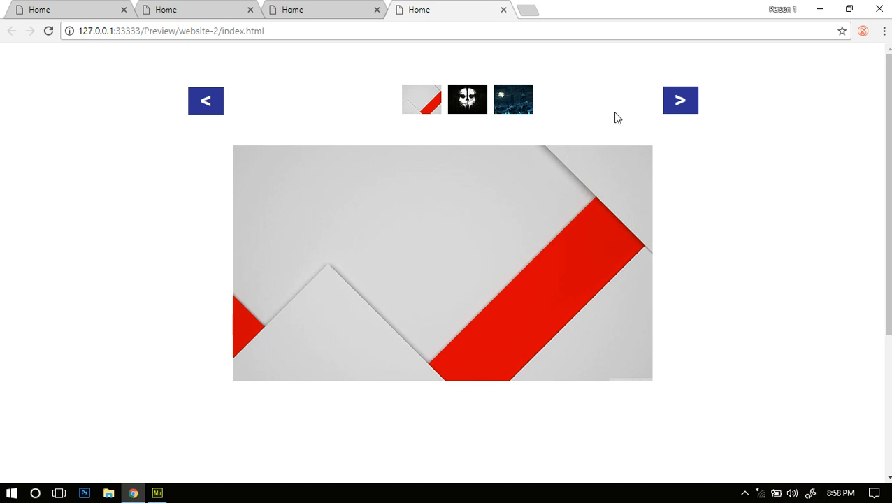
left_click(671, 110)
left_click(671, 111)
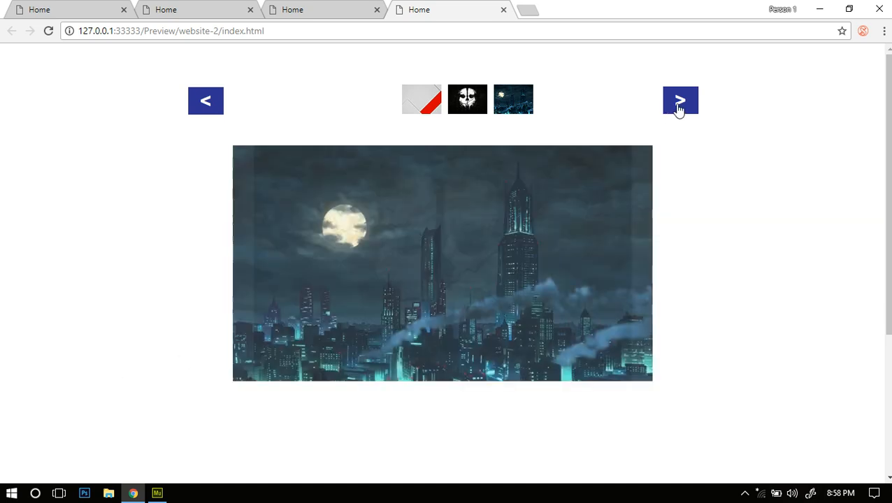
left_click(820, 8)
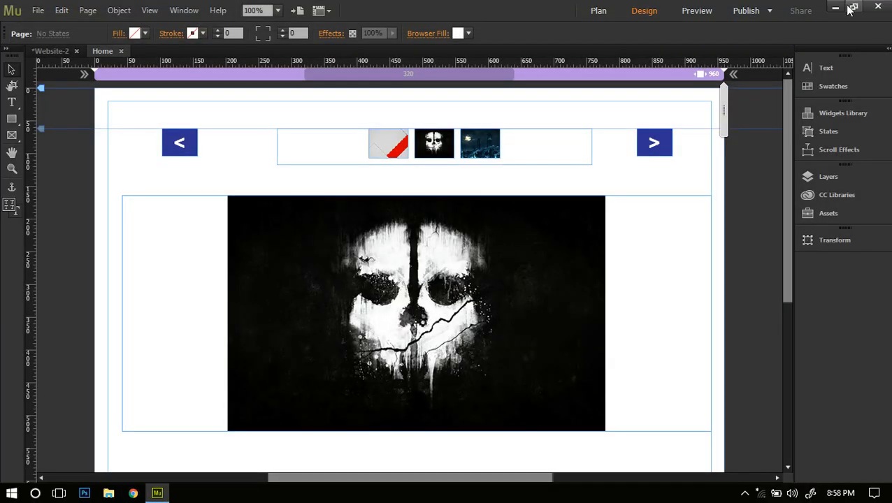